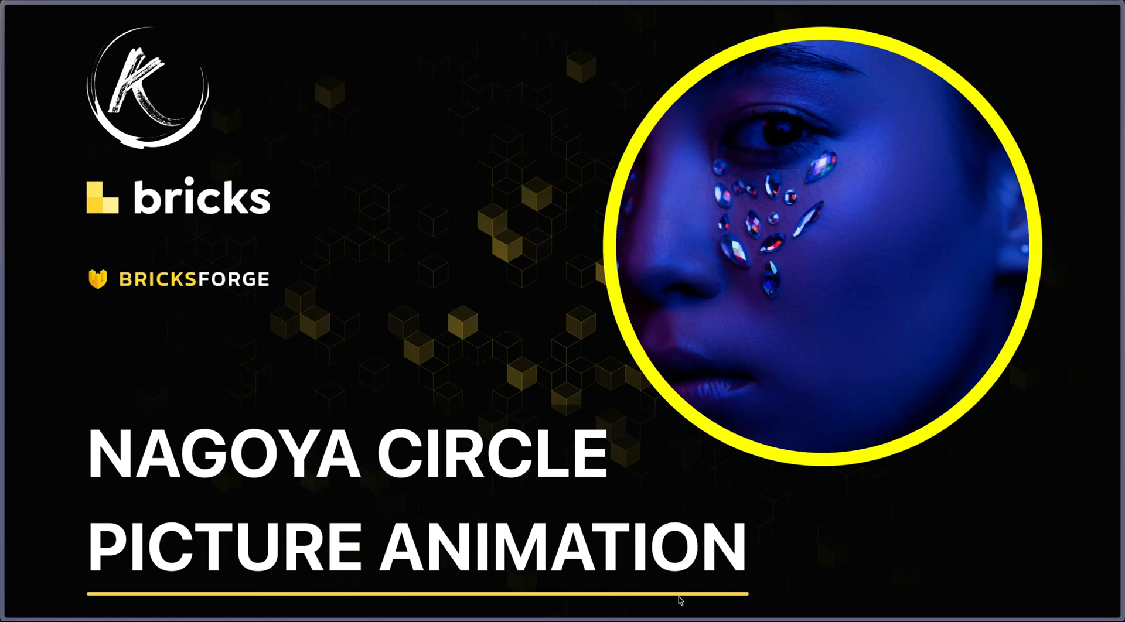
# - Play through the Nagoya demo page from START to END to examine the circle picture and text animations
pyautogui.click(676, 533)
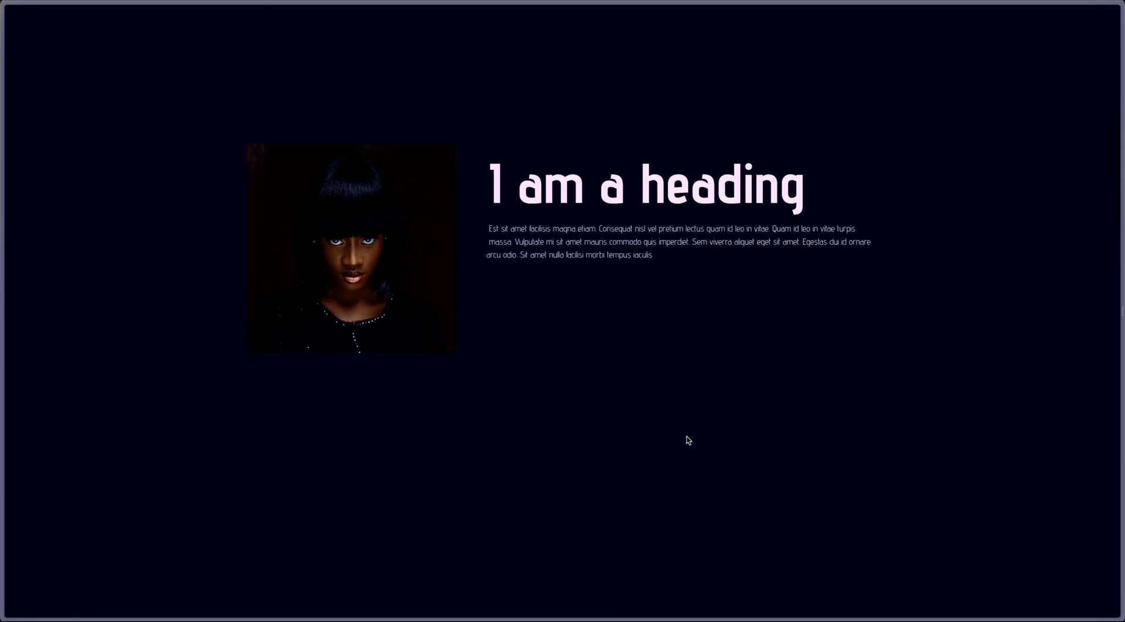
pyautogui.scroll(-10, 688, 440)
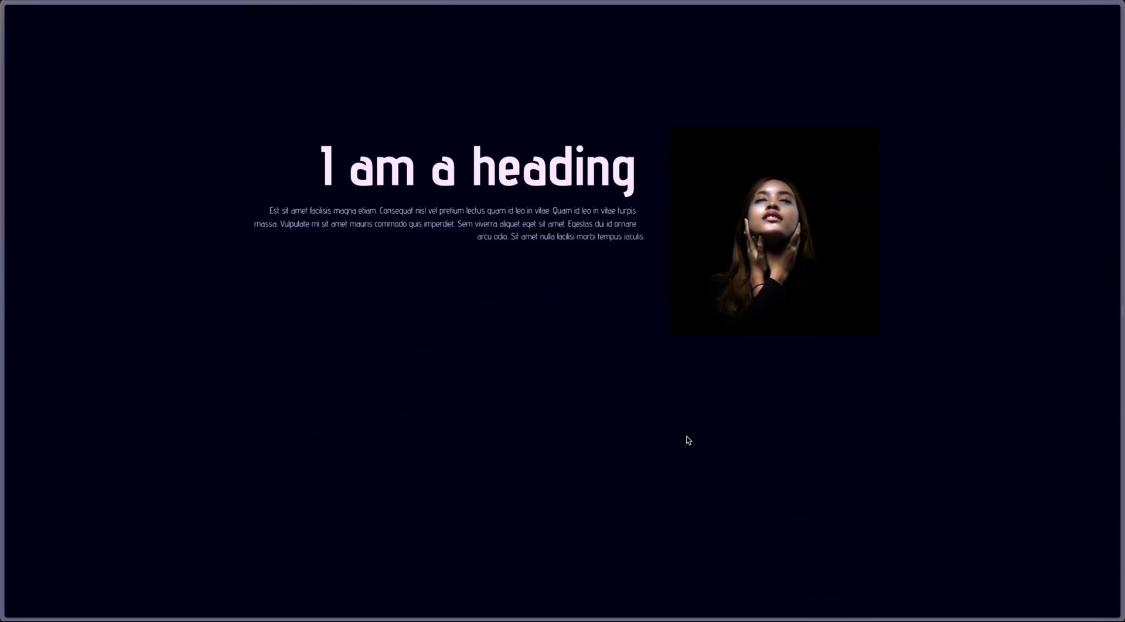
pyautogui.scroll(-10, 688, 441)
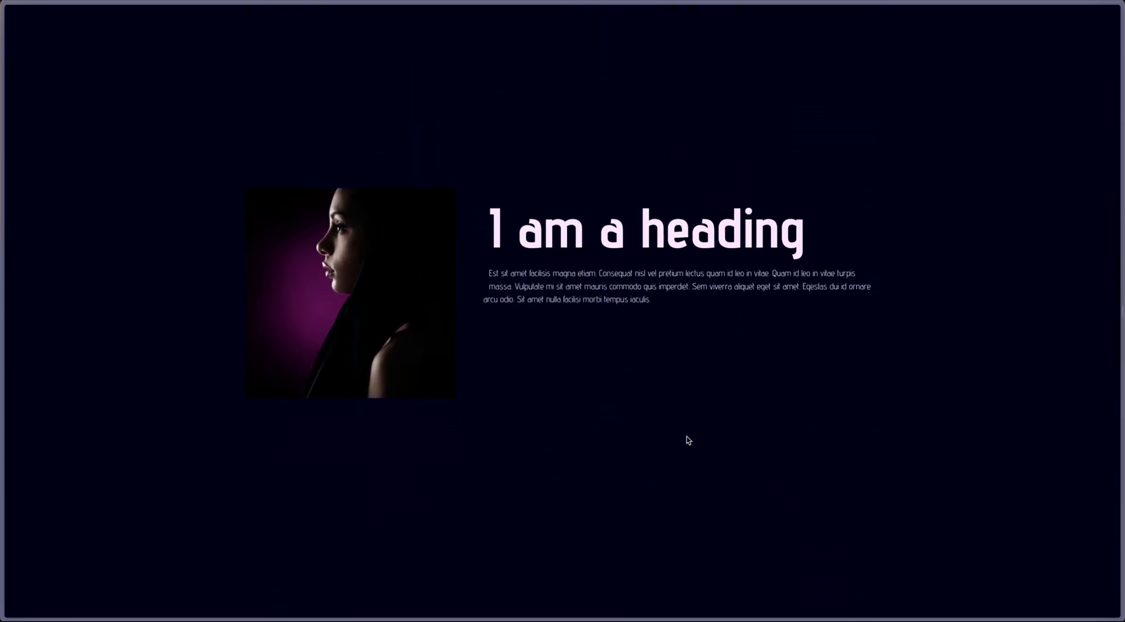
pyautogui.scroll(-5, 689, 440)
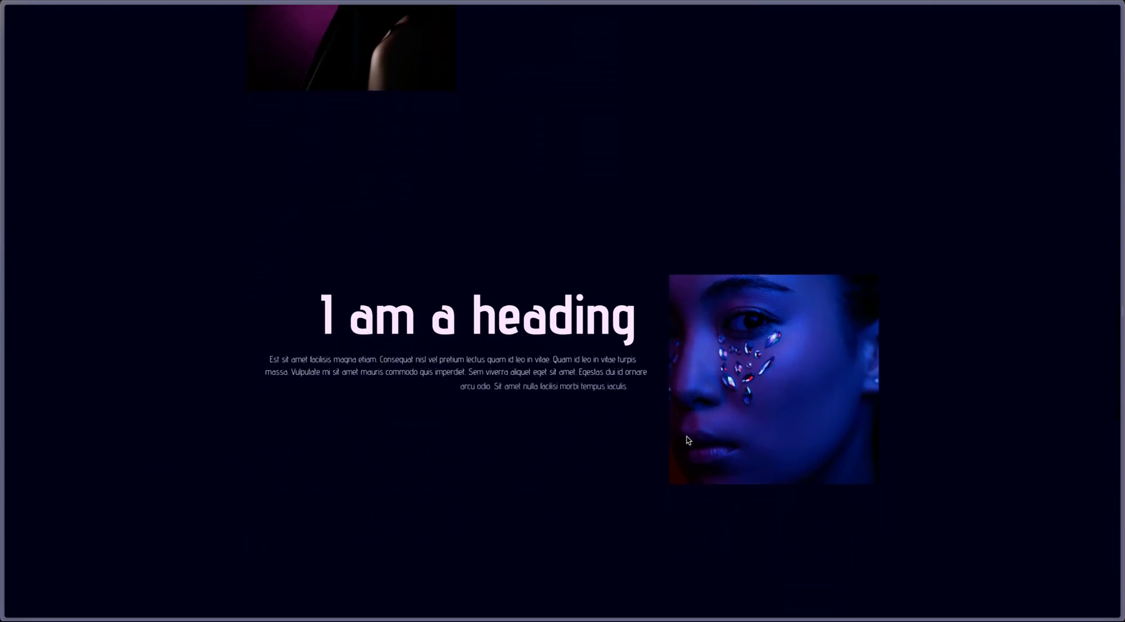
pyautogui.scroll(-5, 688, 440)
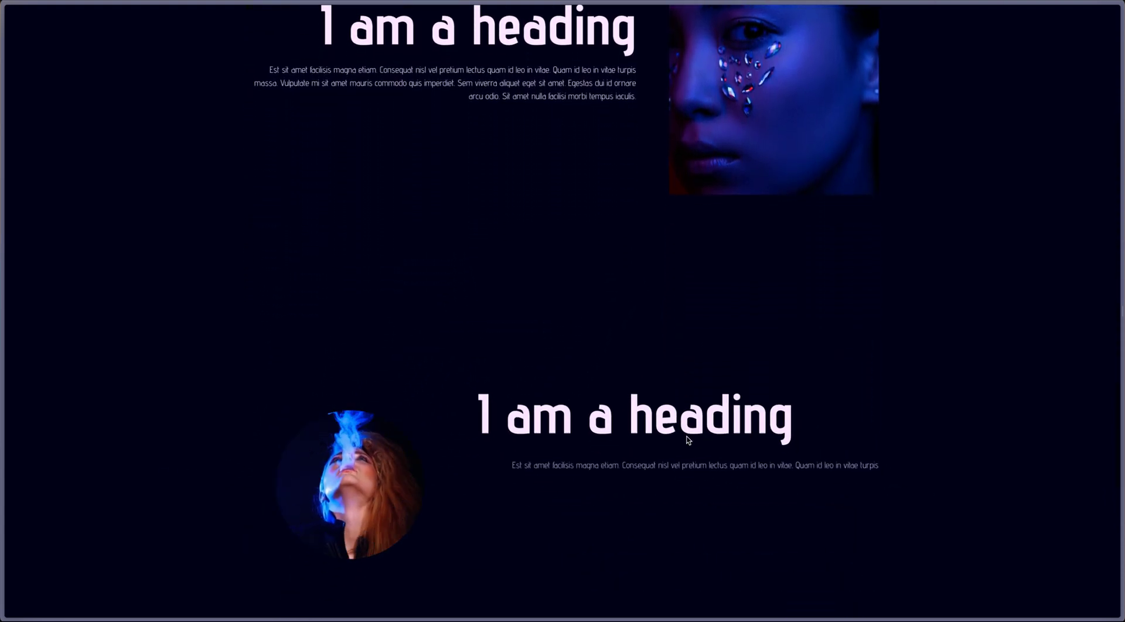
pyautogui.scroll(-4, 688, 440)
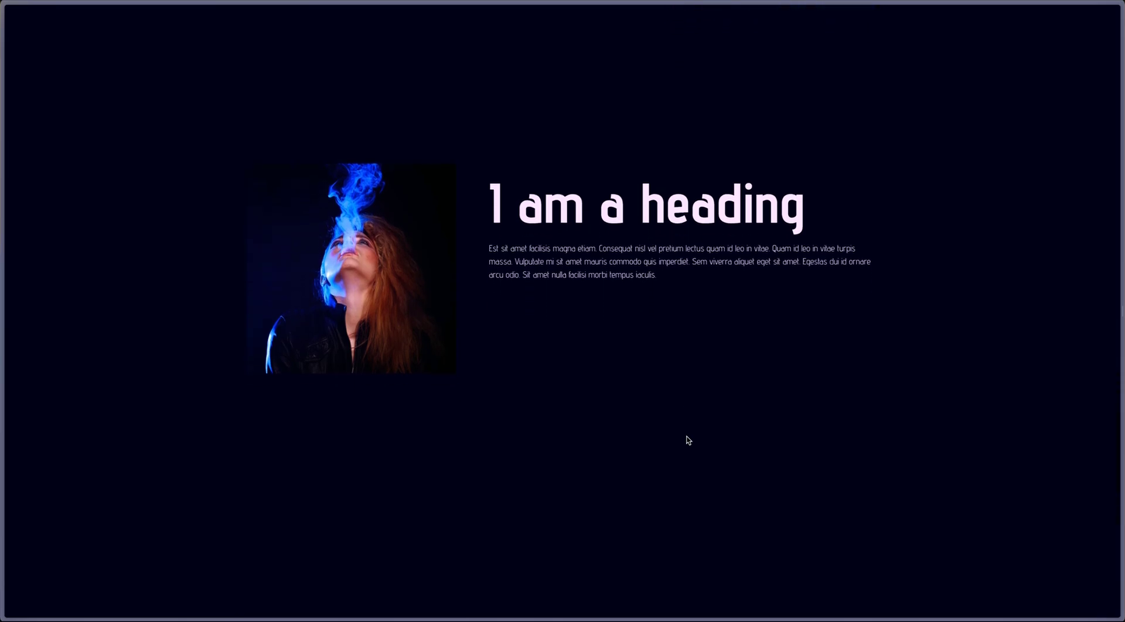
pyautogui.scroll(-6, 688, 440)
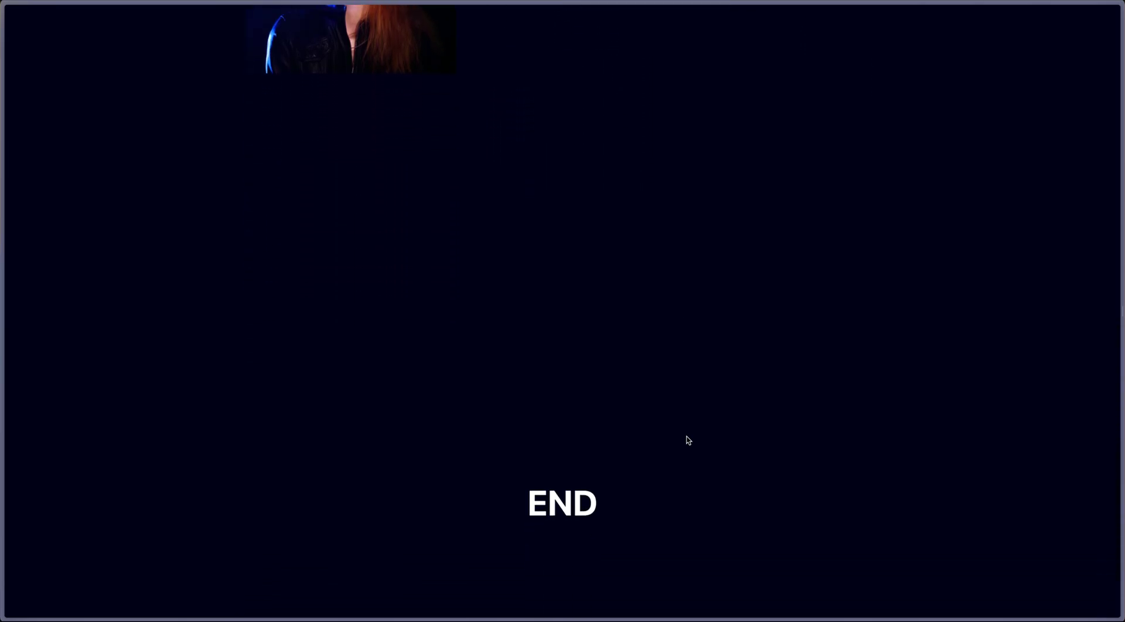
pyautogui.scroll(-4, 688, 441)
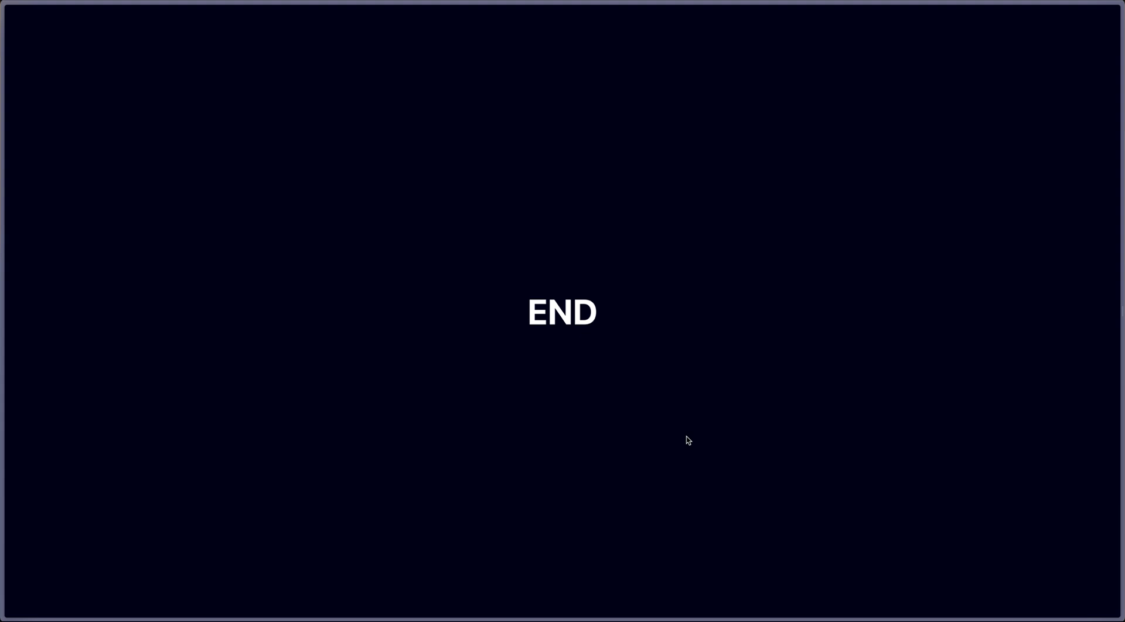
pyautogui.scroll(-5, 680, 444)
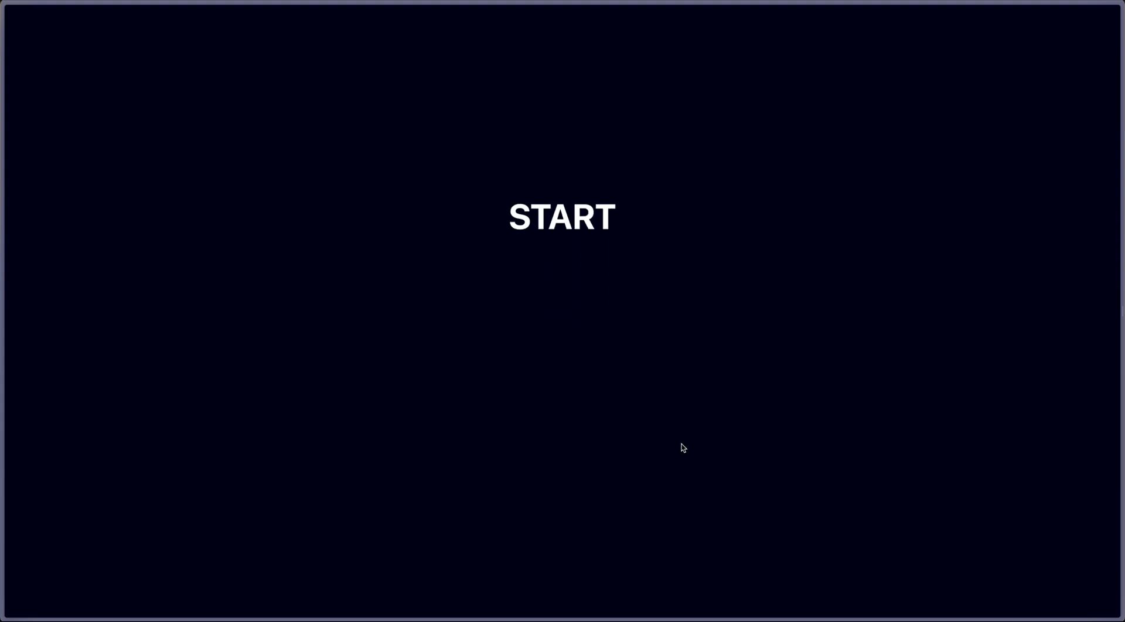
pyautogui.scroll(-5, 681, 444)
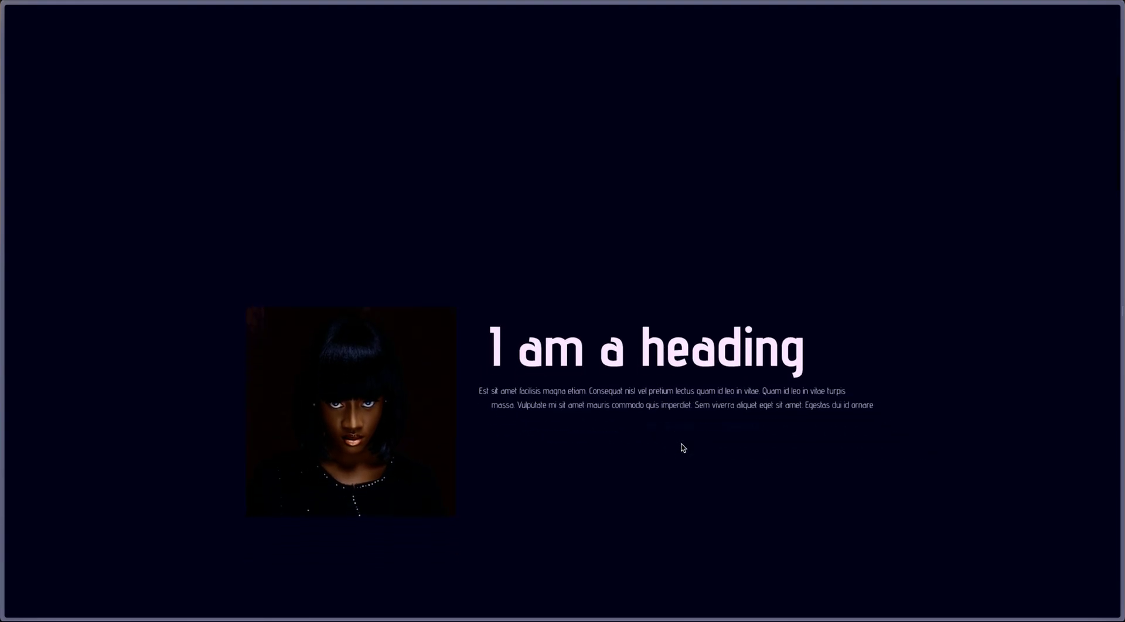
pyautogui.scroll(-5, 681, 447)
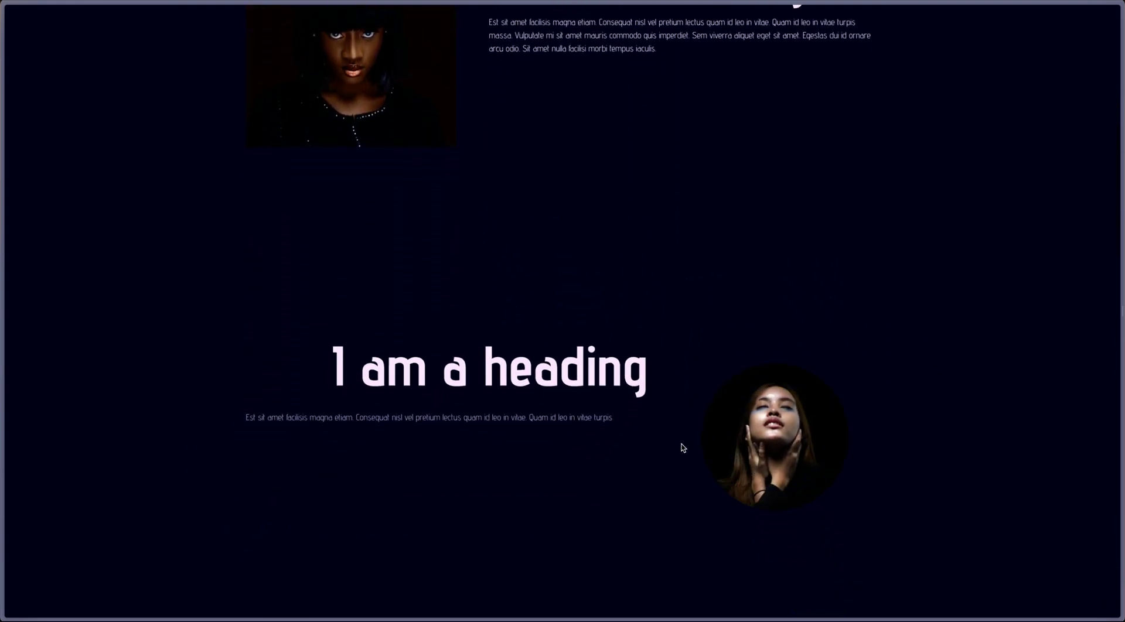
pyautogui.scroll(-5, 683, 448)
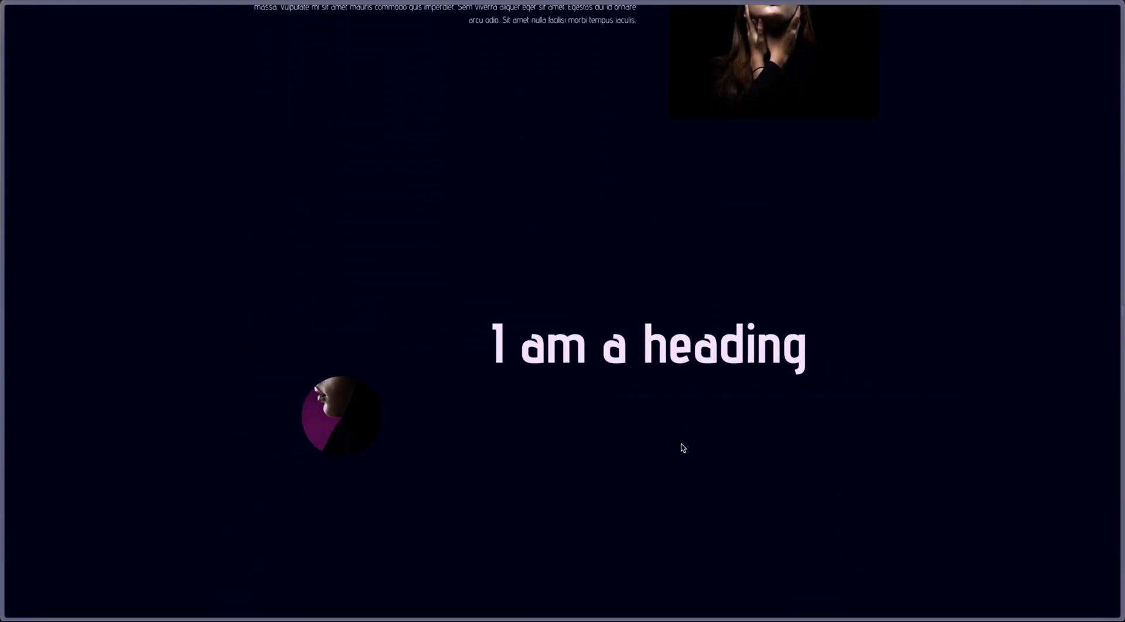
pyautogui.scroll(-5, 682, 448)
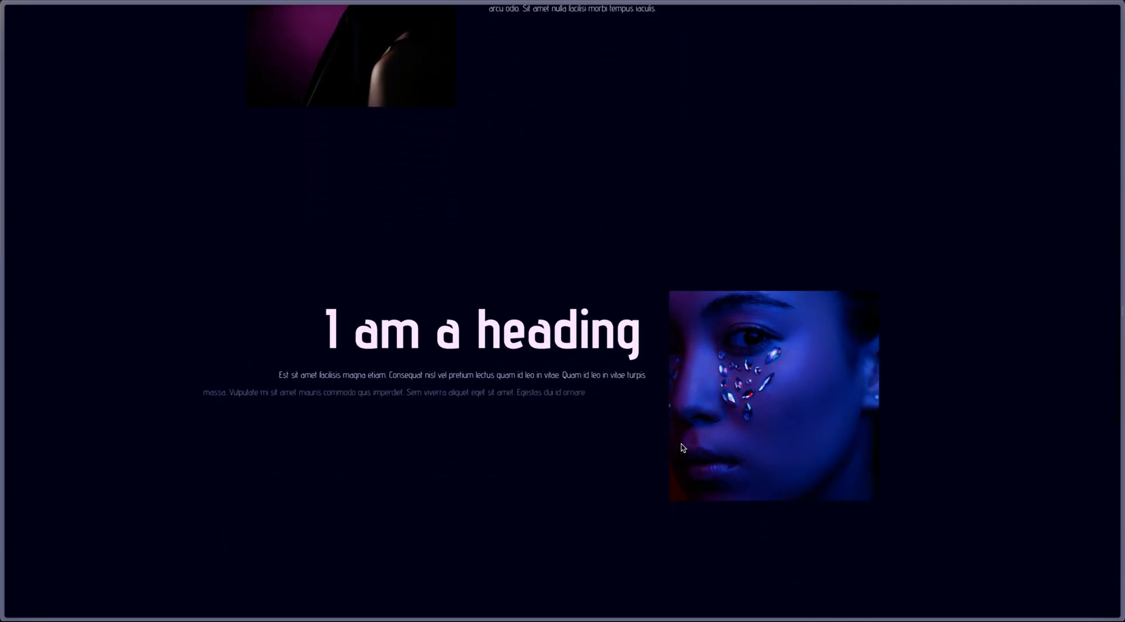
pyautogui.scroll(-5, 683, 448)
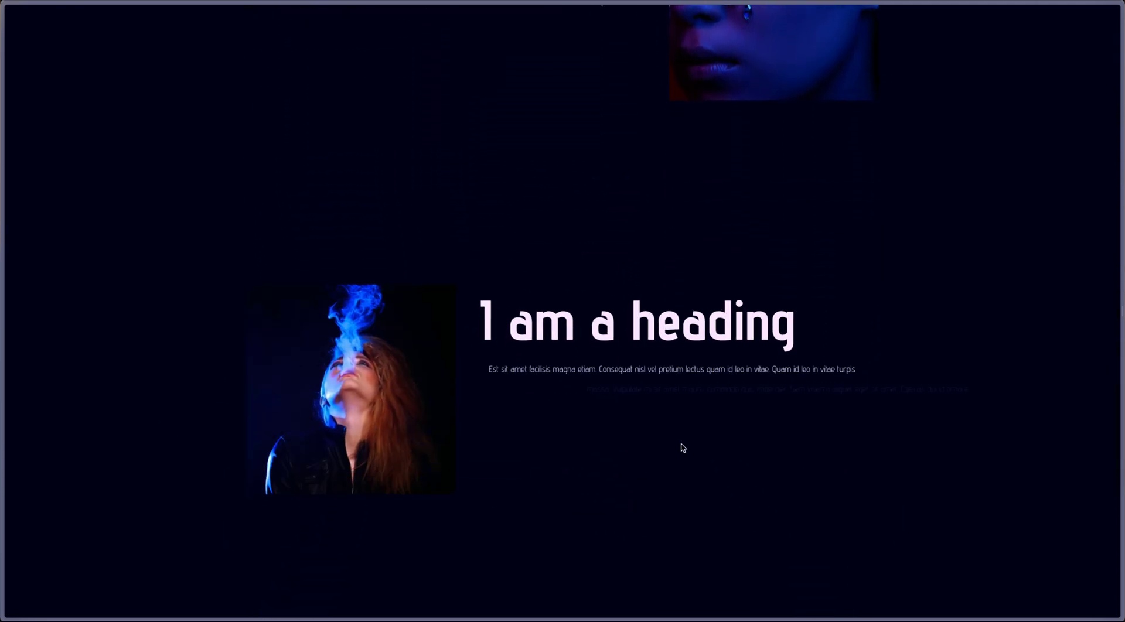
pyautogui.scroll(-5, 682, 448)
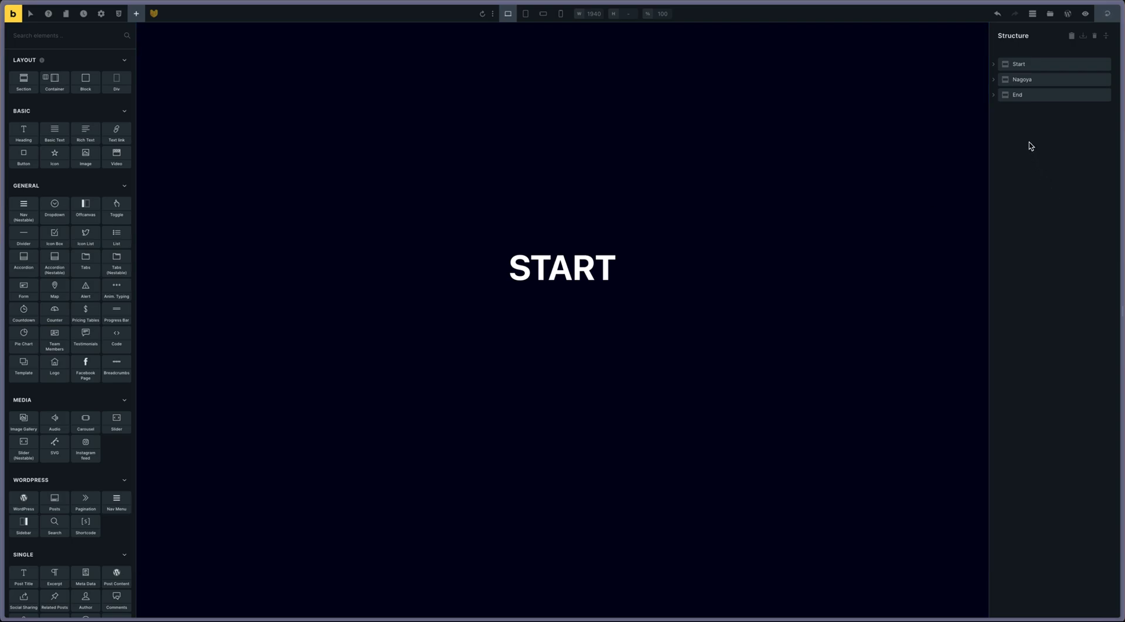
# - Expand the Nagoya section and its container in the page structure down to the contents of Card 1
pyautogui.click(994, 82)
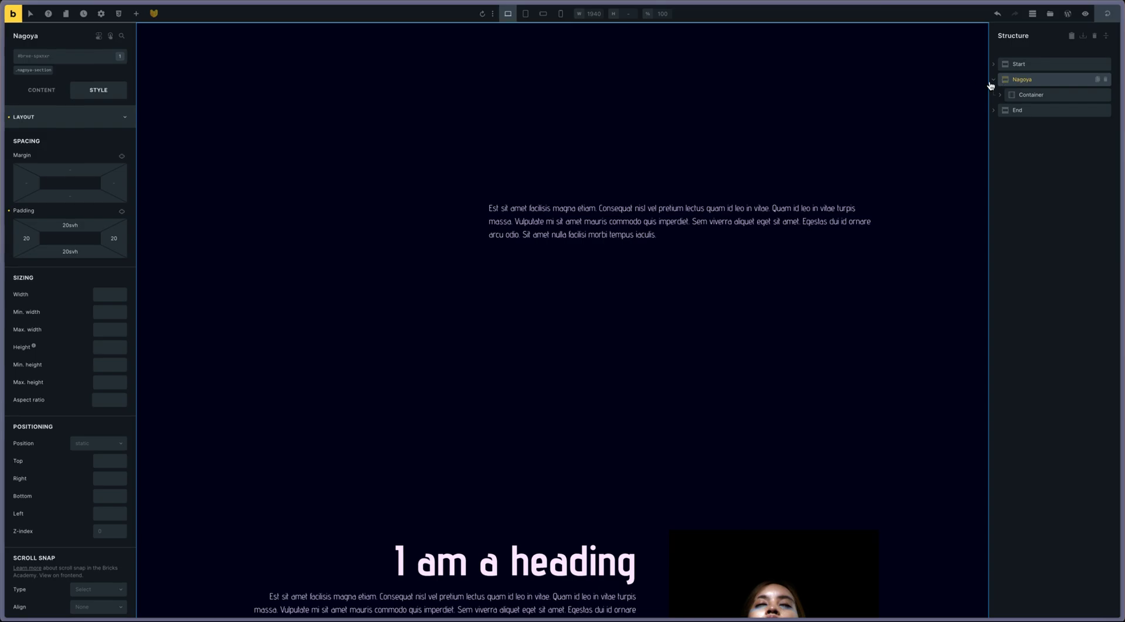
pyautogui.click(1011, 93)
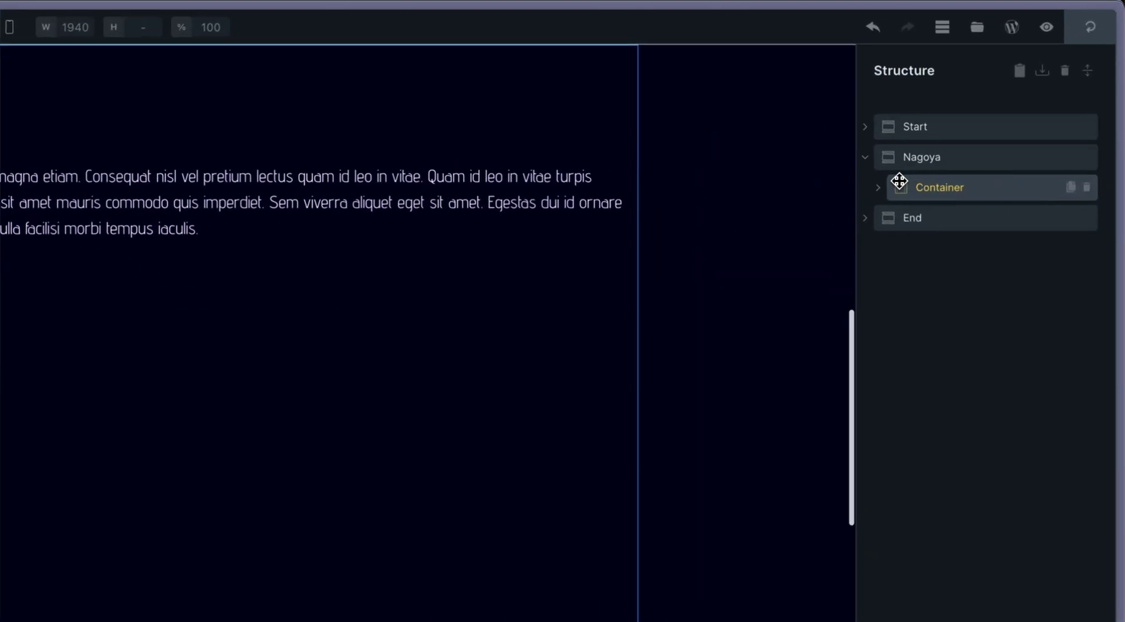
pyautogui.click(877, 188)
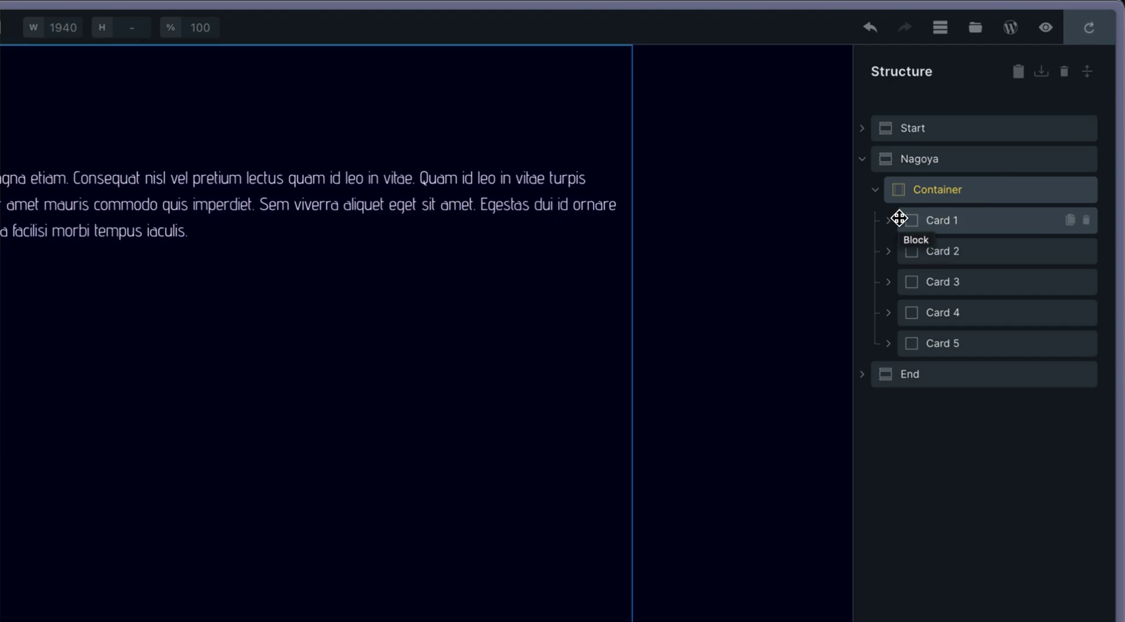
pyautogui.click(901, 221)
pyautogui.click(889, 220)
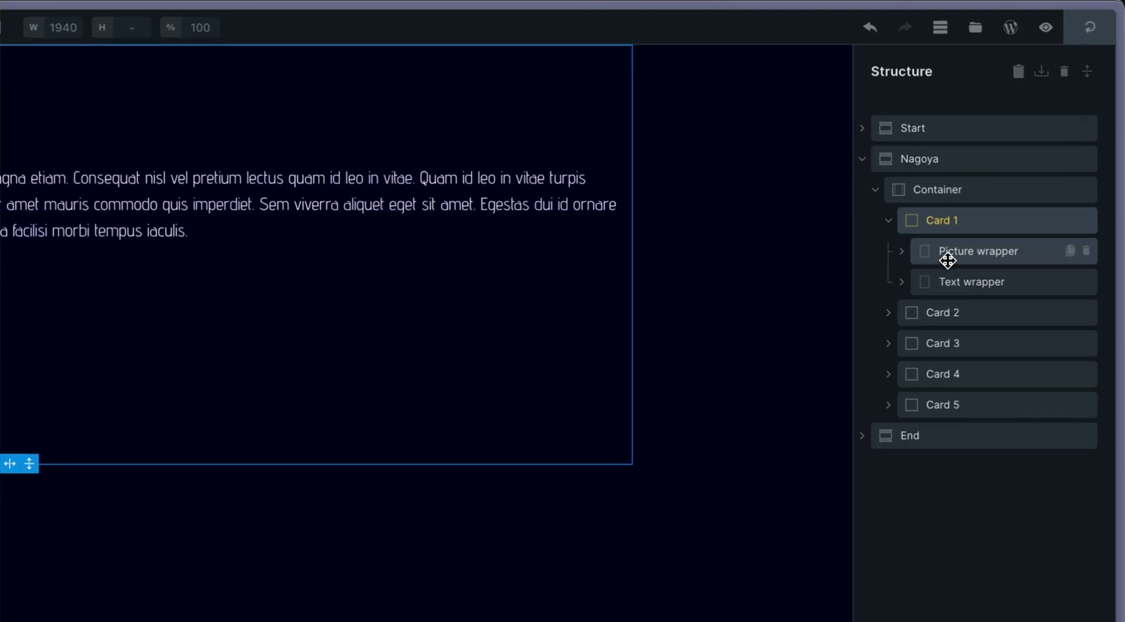
# - Inspect Card 1's picture wrapper with its image, and its text wrapper with the heading and basic text
pyautogui.click(948, 255)
pyautogui.click(950, 283)
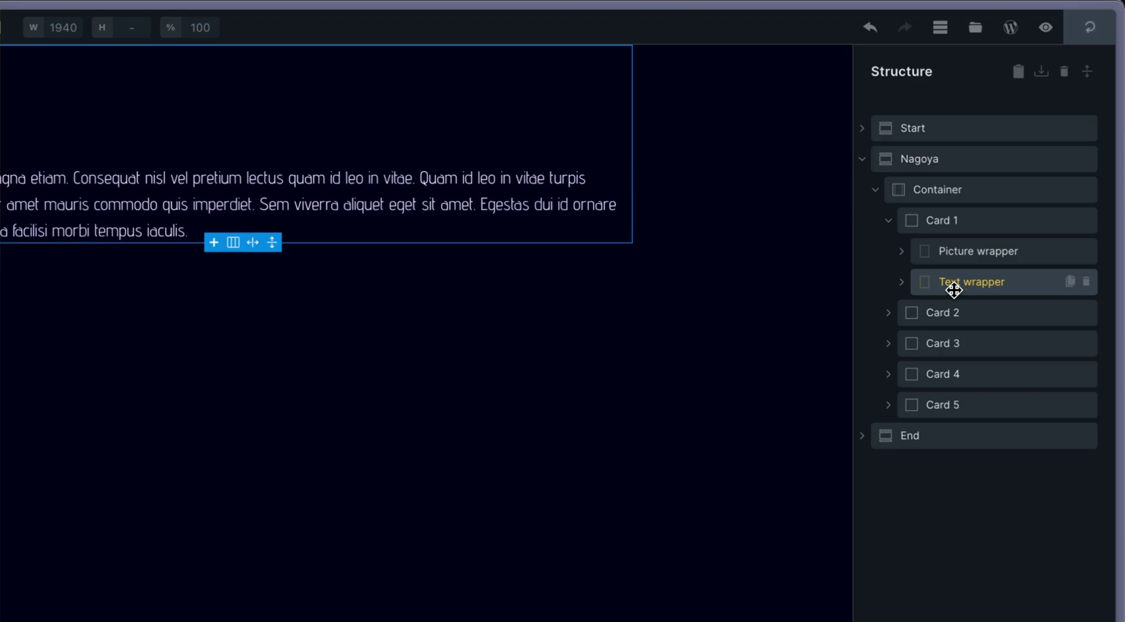
pyautogui.click(901, 251)
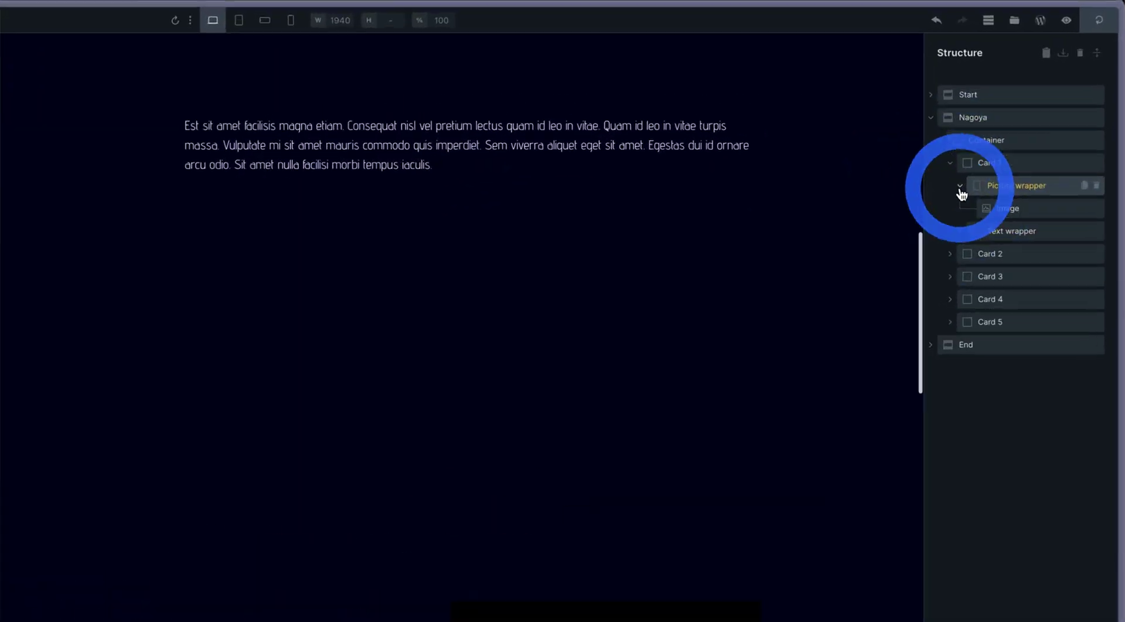
pyautogui.click(989, 209)
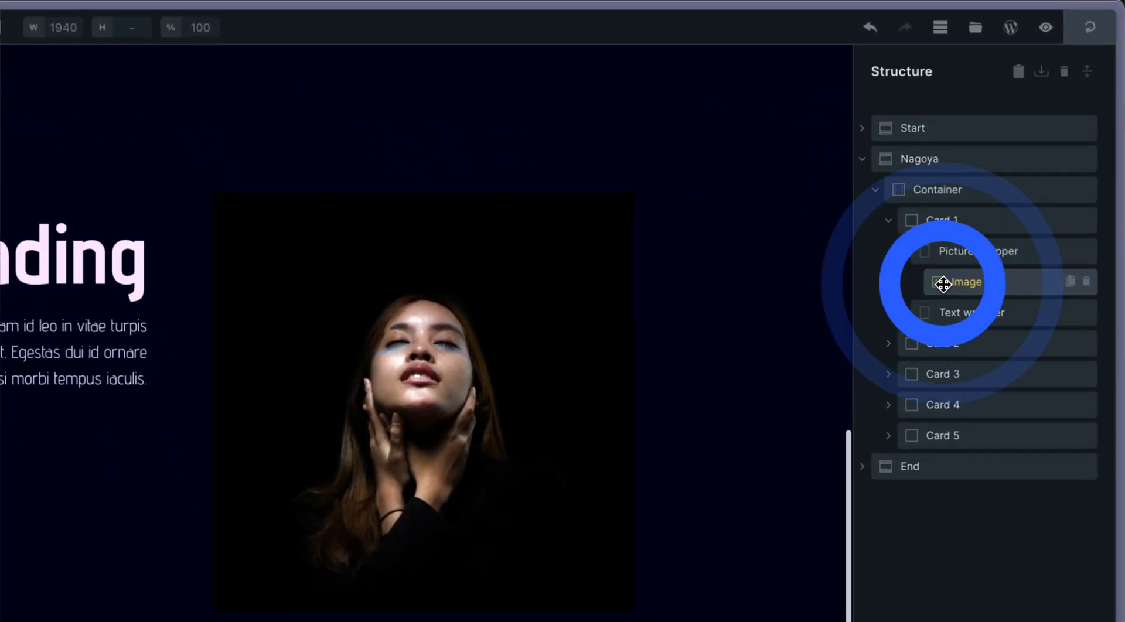
pyautogui.click(960, 235)
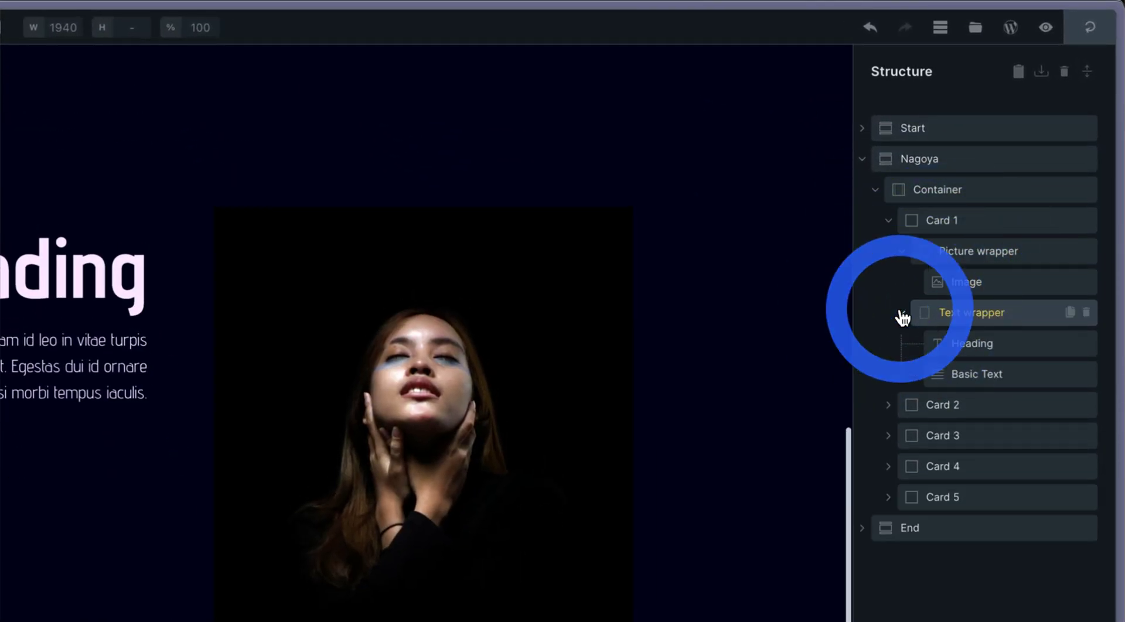
pyautogui.click(959, 345)
pyautogui.click(962, 375)
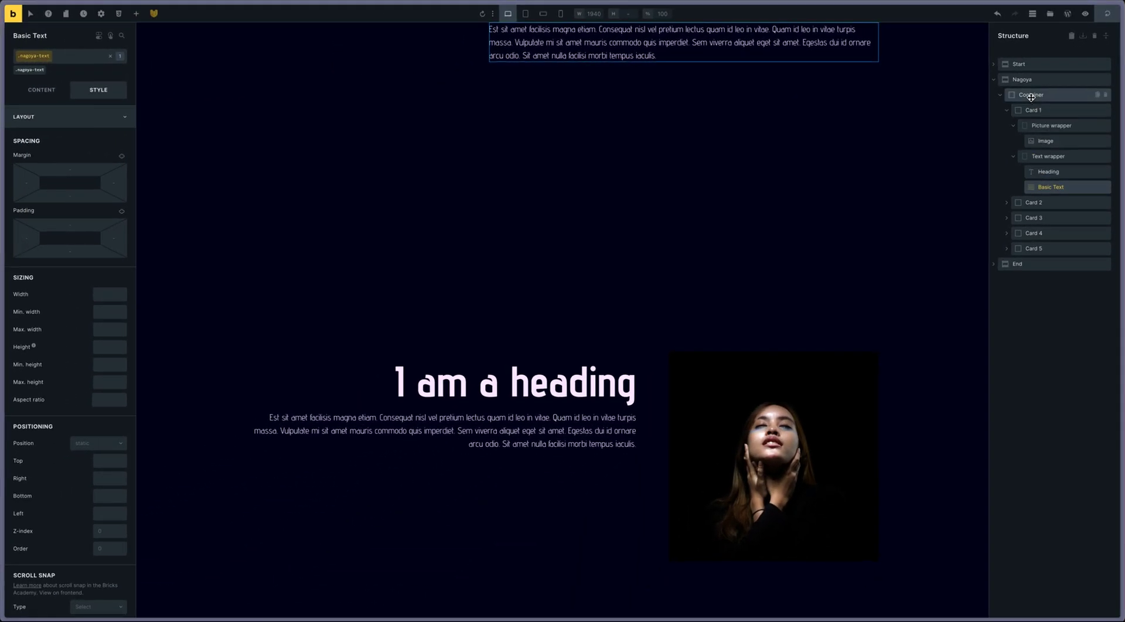
# - Open the Nagoya container's custom CSS and compare its even-card rules with the alternating card layout on the canvas
pyautogui.click(1030, 96)
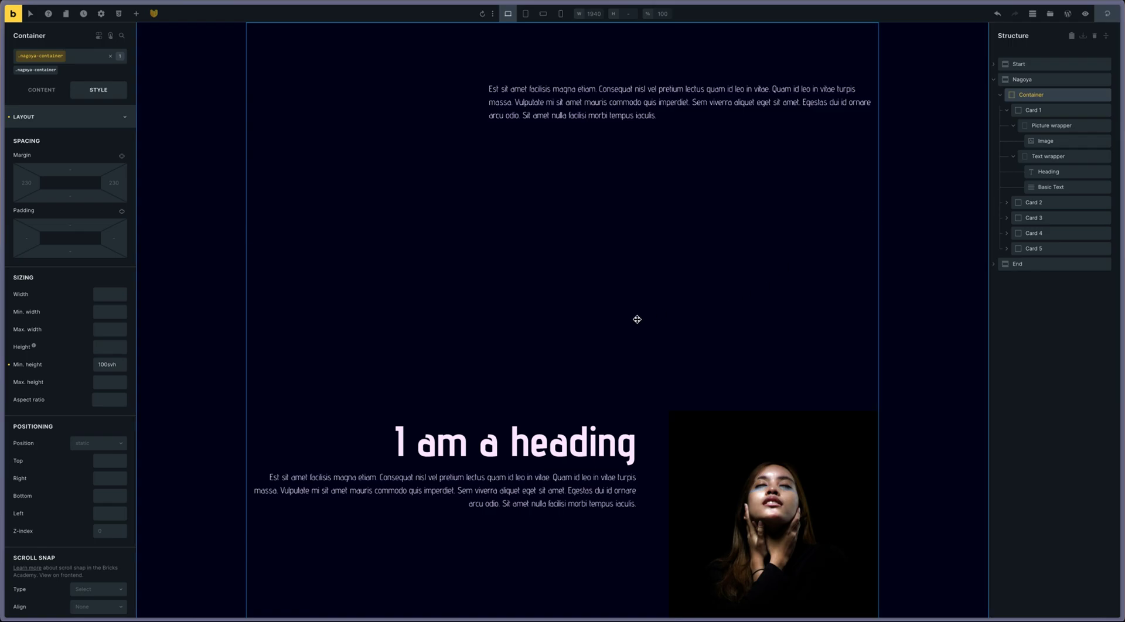
pyautogui.click(95, 94)
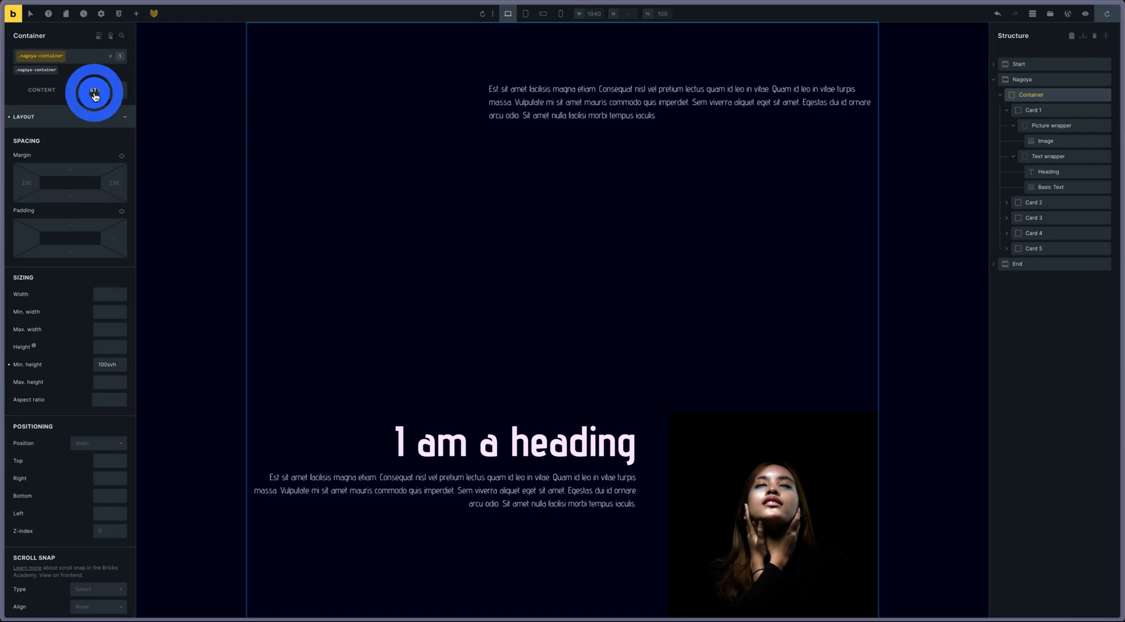
pyautogui.click(88, 122)
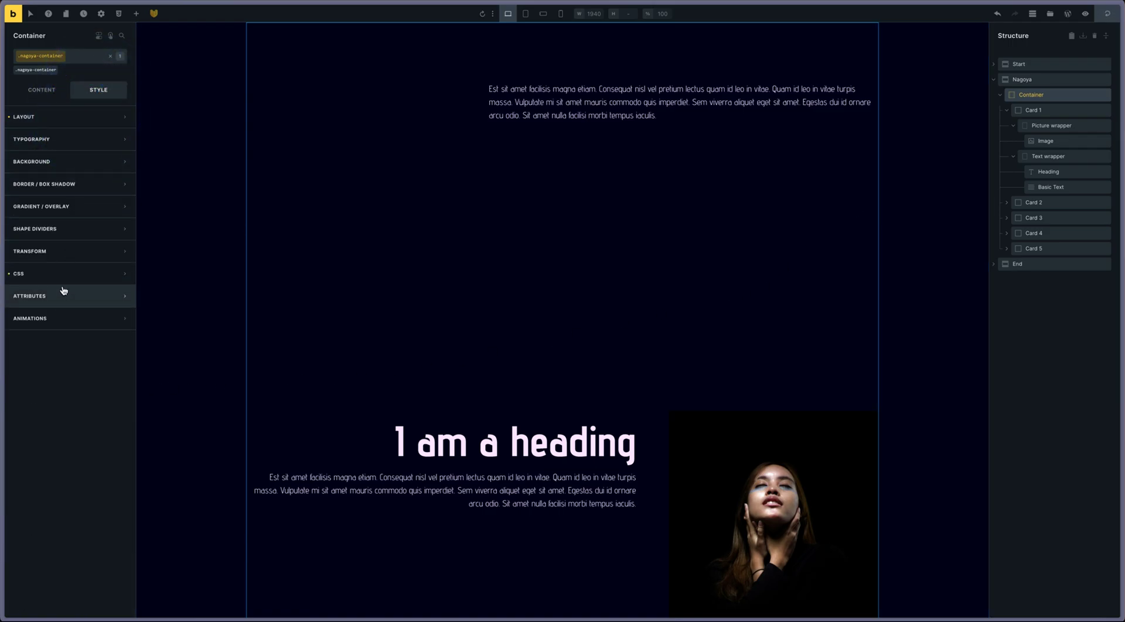
pyautogui.click(64, 276)
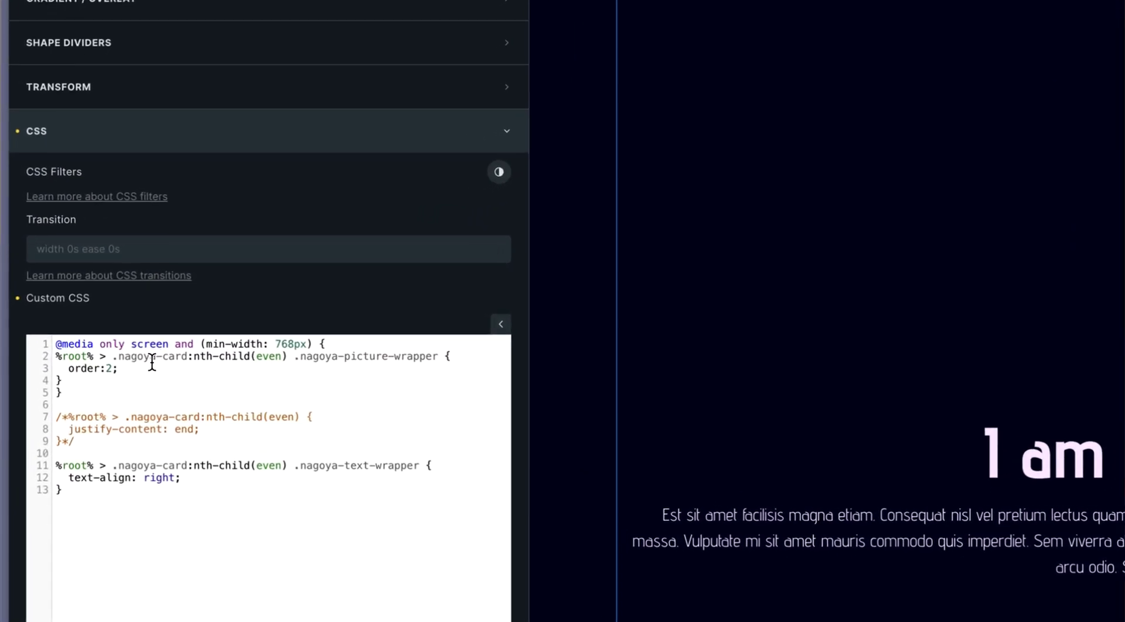
pyautogui.click(137, 369)
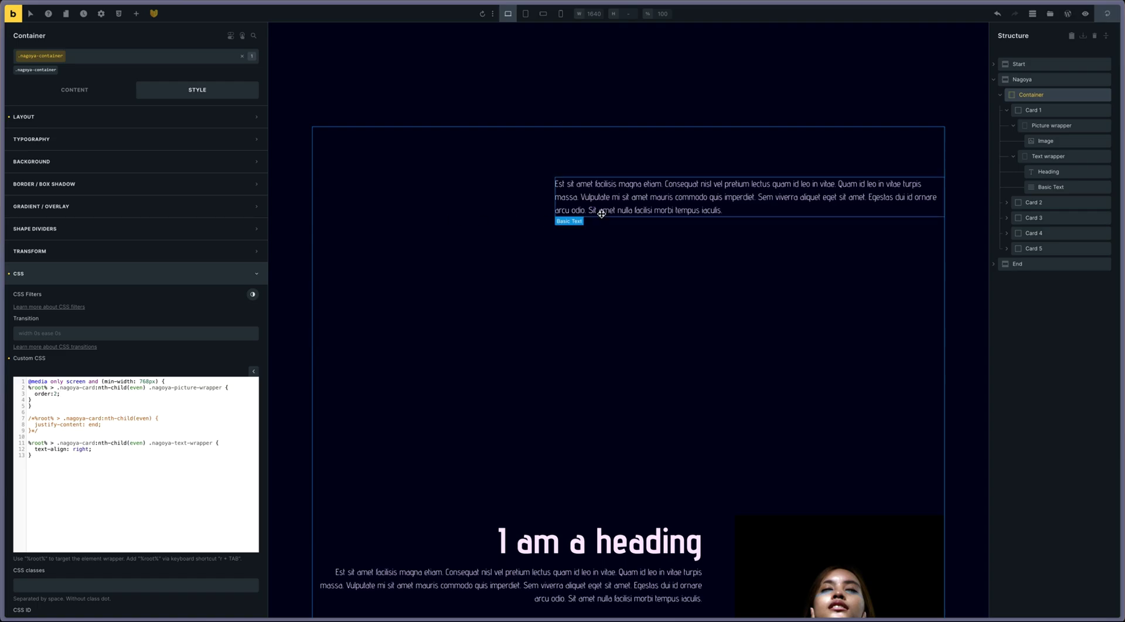
pyautogui.scroll(-5, 603, 263)
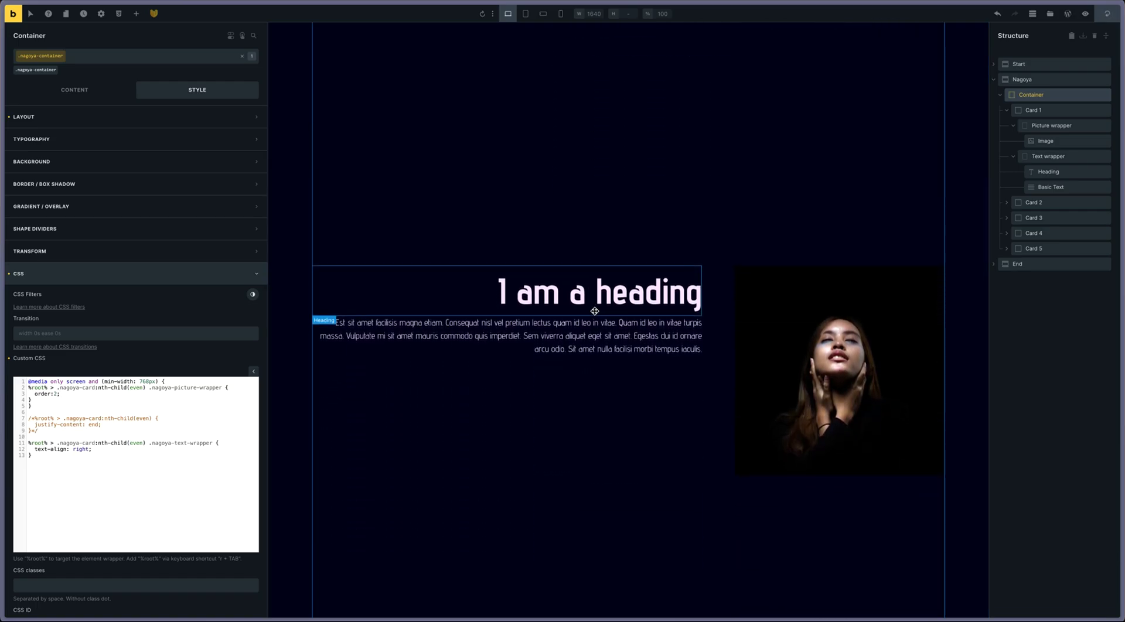
pyautogui.scroll(-8, 670, 348)
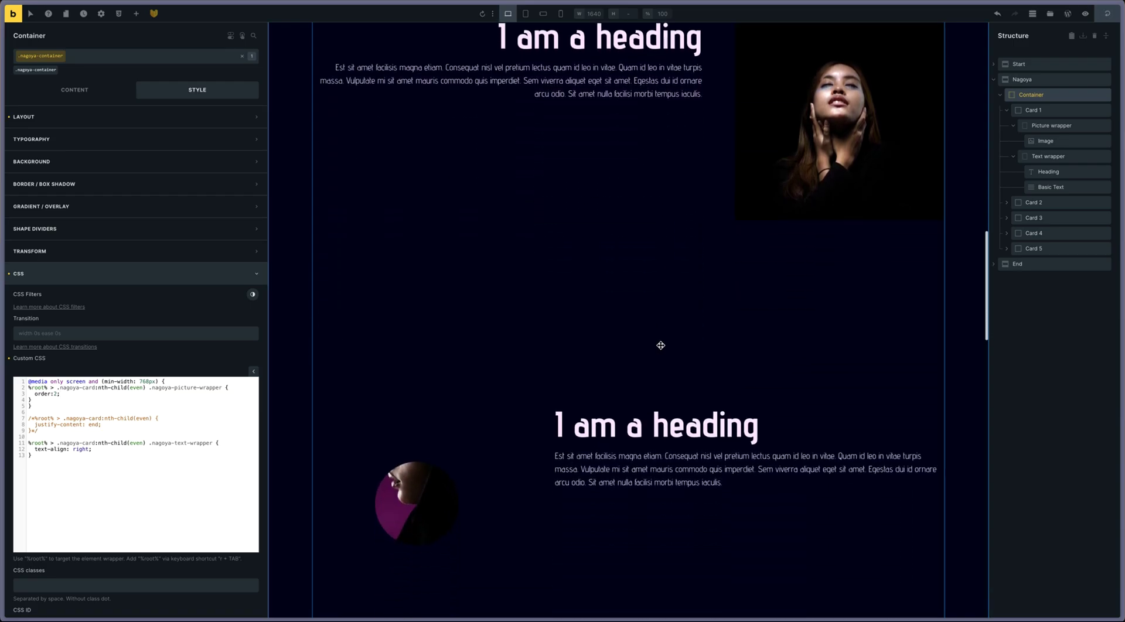
pyautogui.scroll(-8, 660, 346)
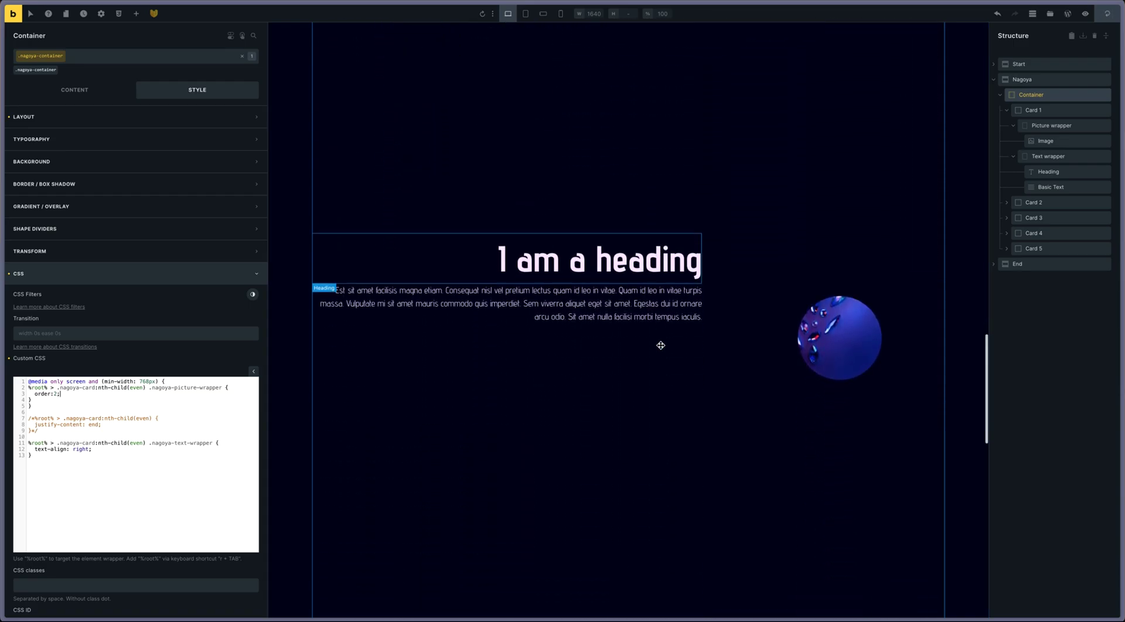
pyautogui.scroll(2, 660, 346)
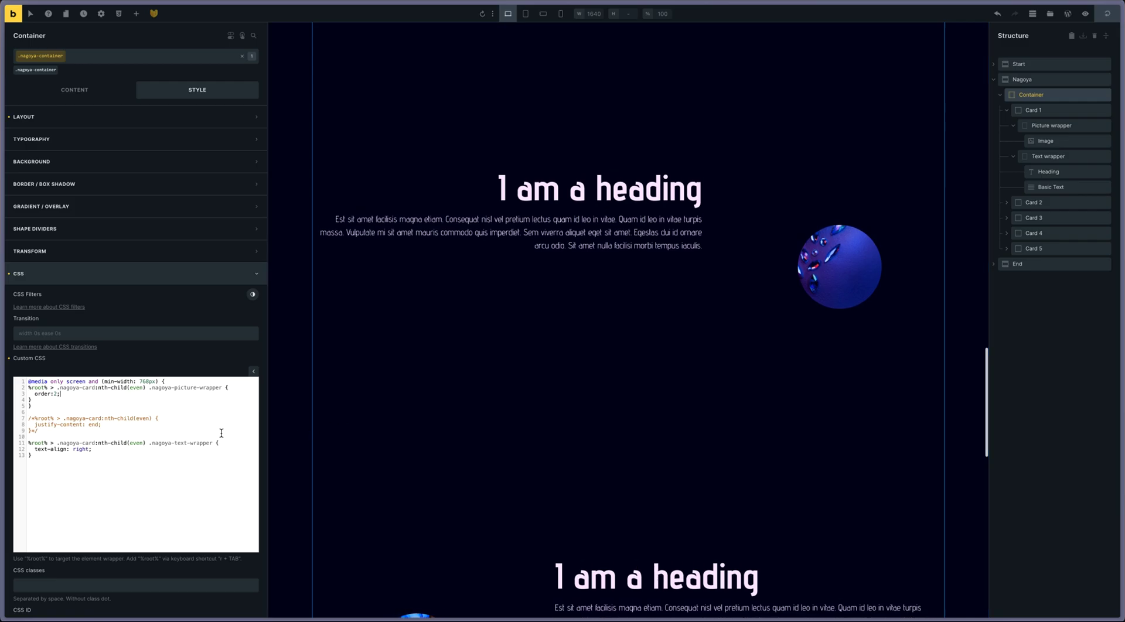
# - Delete the commented-out justify-content: end rule for even cards from the container's custom CSS
pyautogui.moveTo(39, 433); pyautogui.dragTo(24, 418)
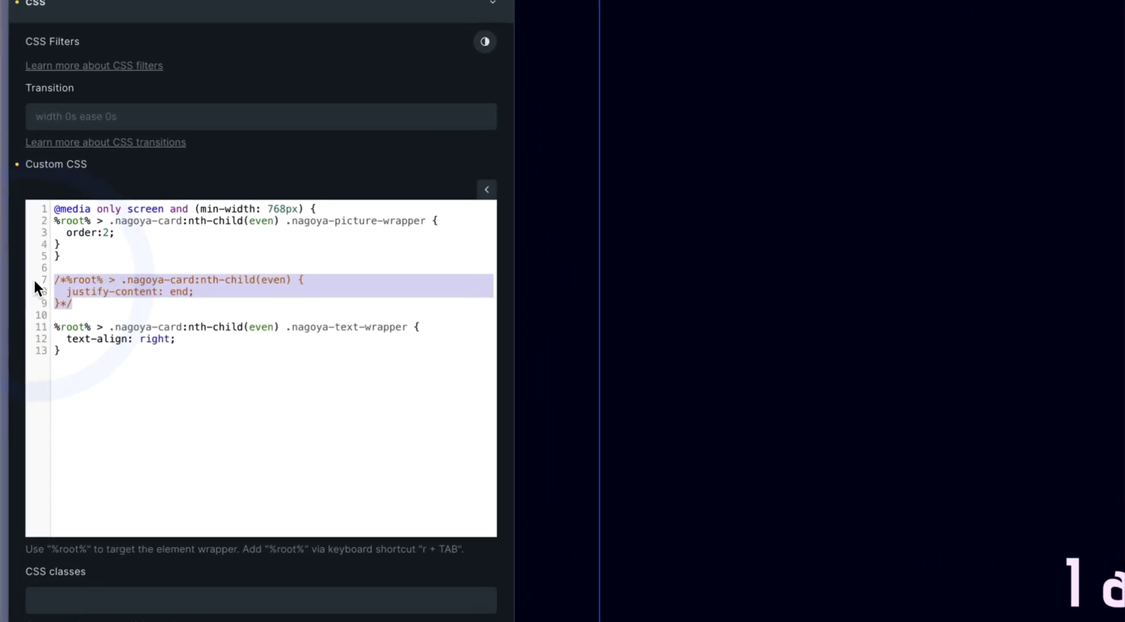
pyautogui.press('BackSpace')
pyautogui.press('BackSpace')
pyautogui.press('BackSpace')
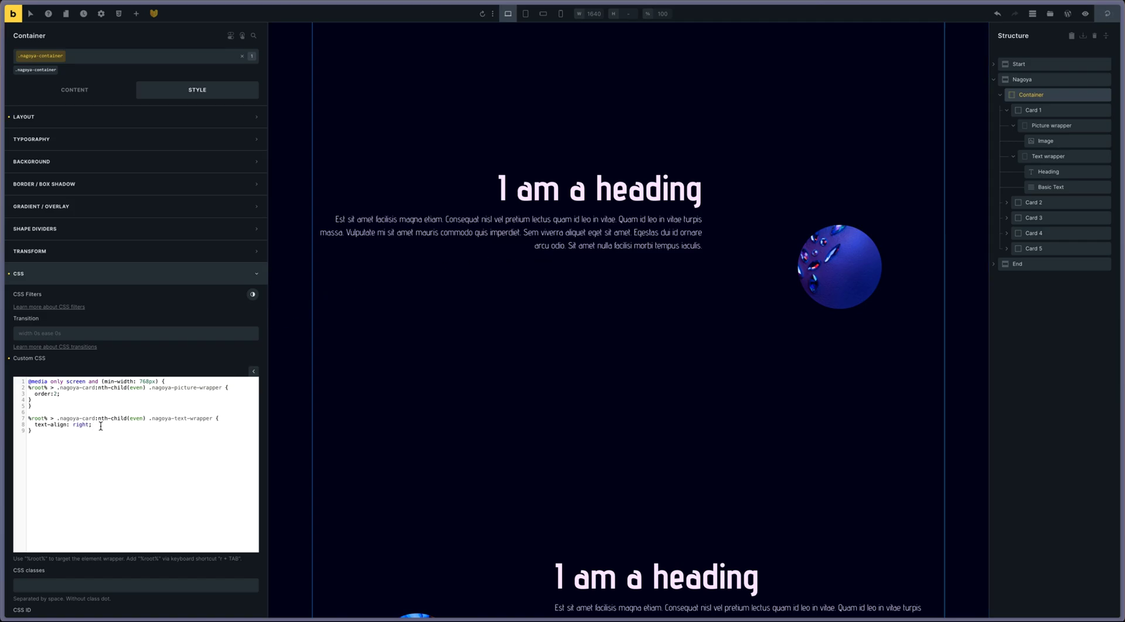
# - Try duplicating Card 5 four times to check how additional cards alternate in the Nagoya container
pyautogui.scroll(-3, 527, 464)
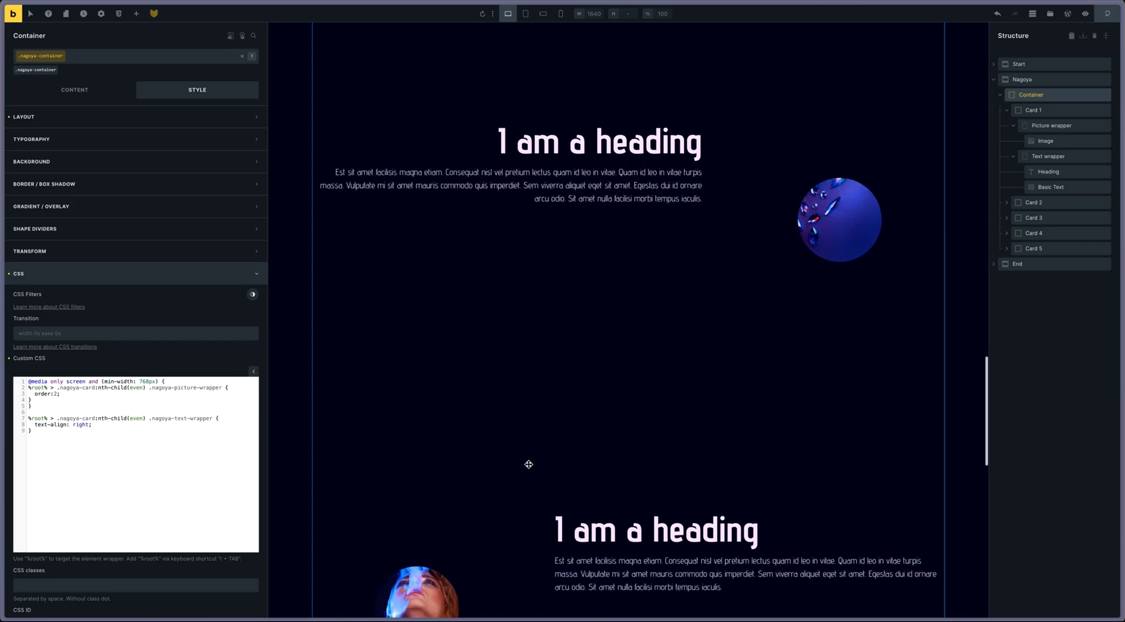
pyautogui.scroll(1, 561, 183)
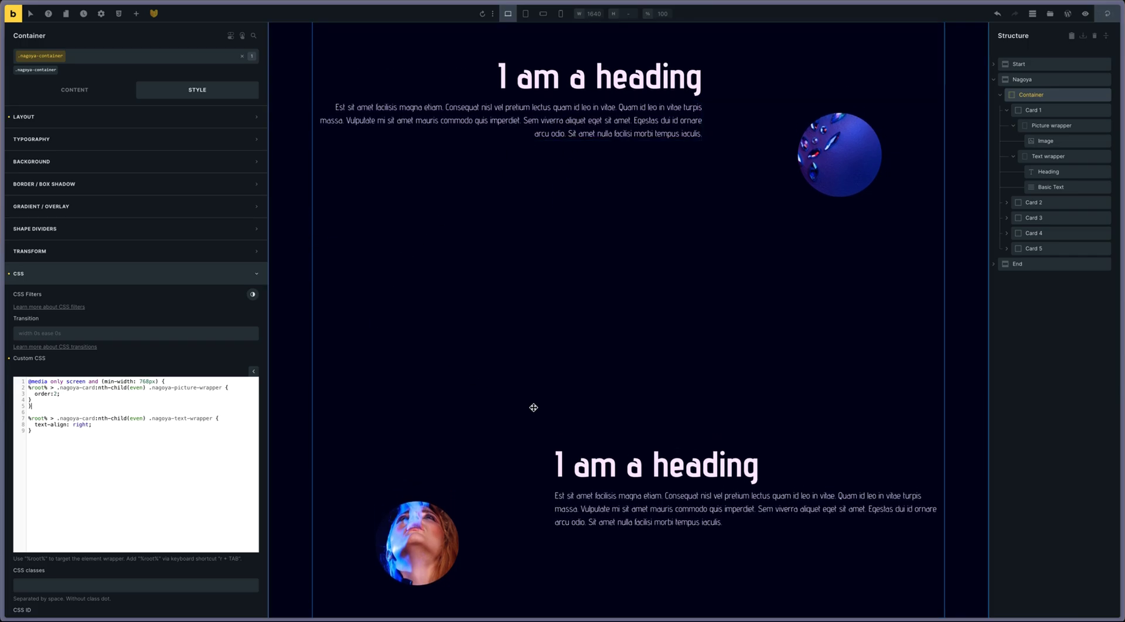
pyautogui.scroll(-3, 577, 408)
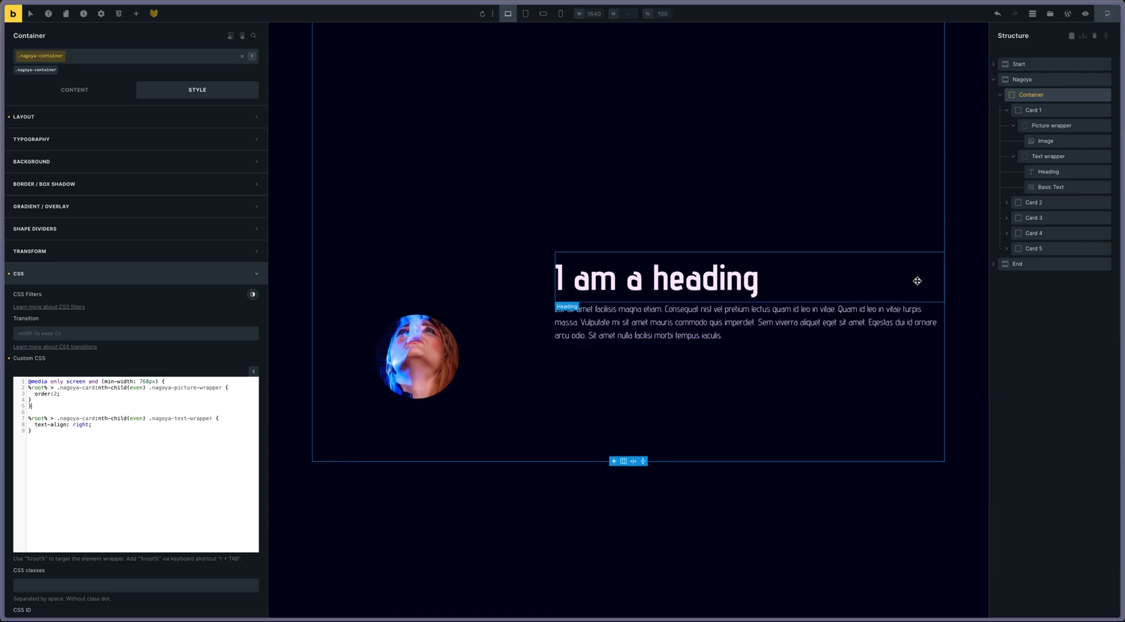
pyautogui.scroll(-3, 688, 324)
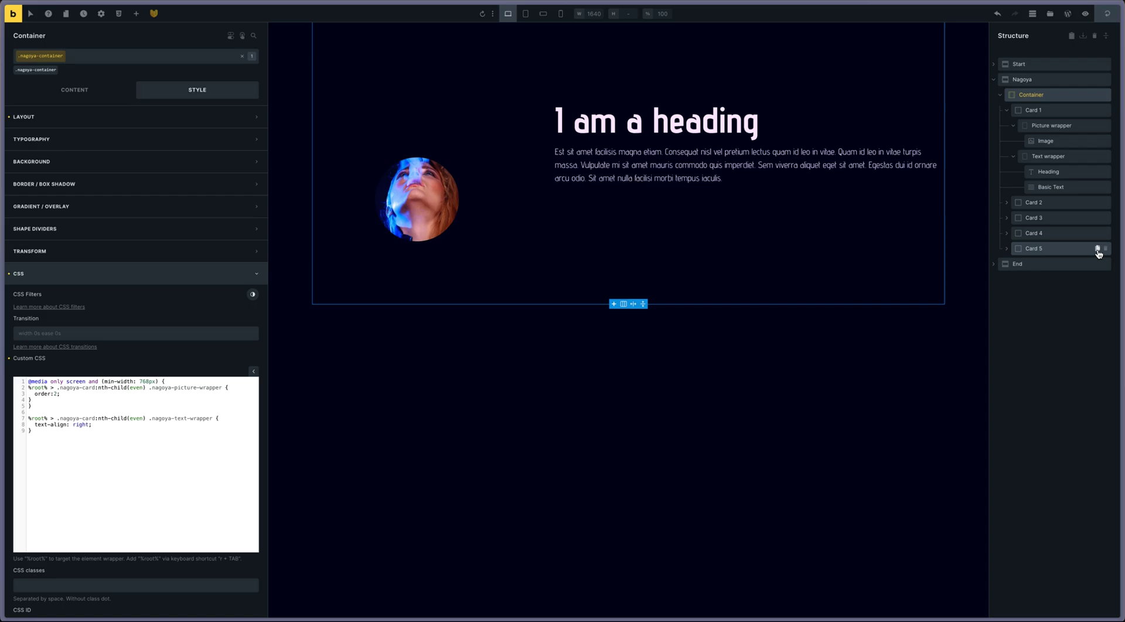
pyautogui.click(1097, 250)
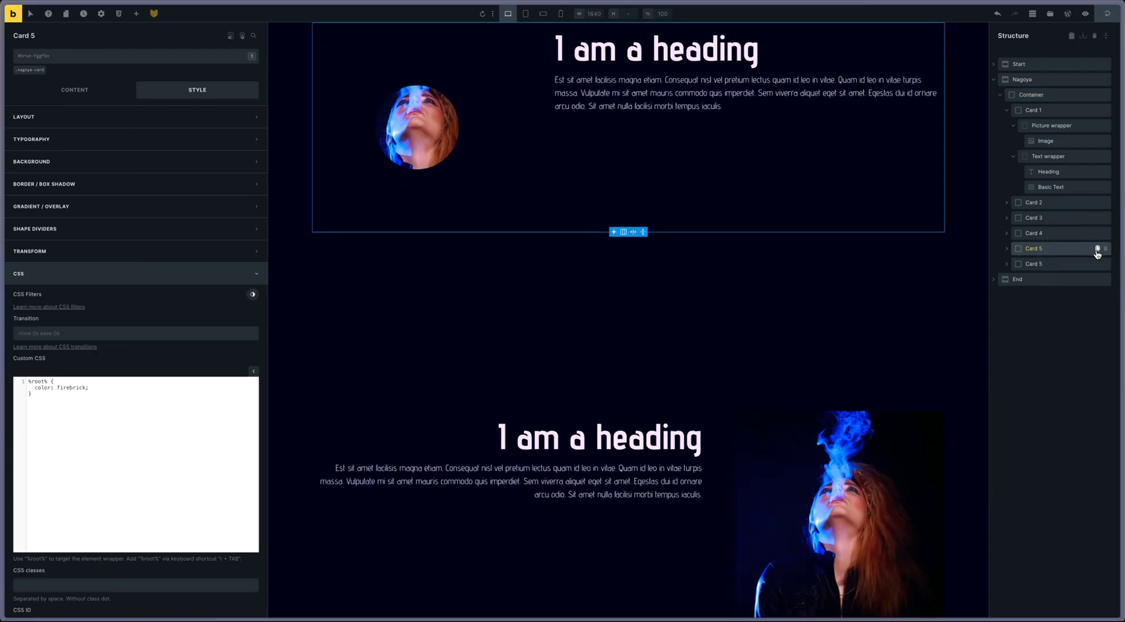
pyautogui.scroll(-3, 932, 278)
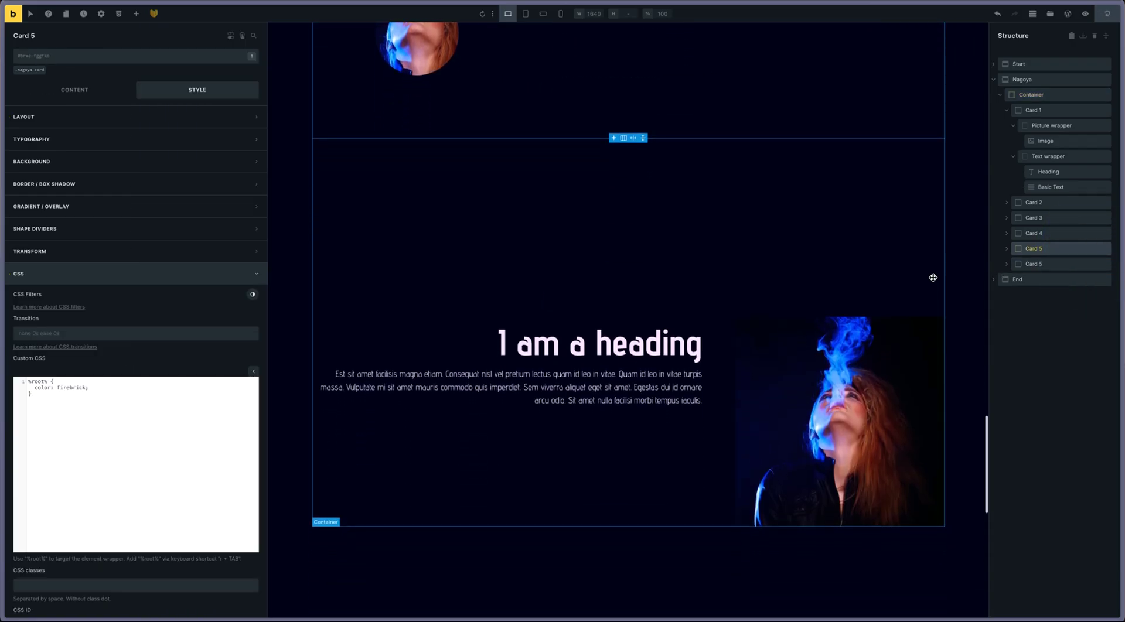
pyautogui.click(1097, 265)
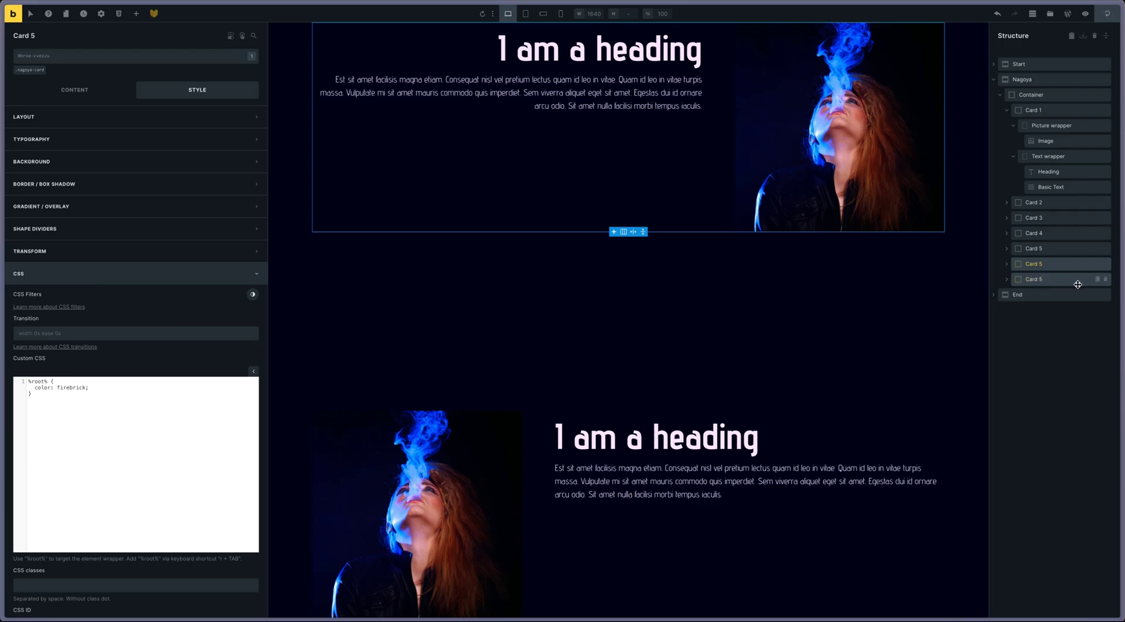
pyautogui.click(1097, 281)
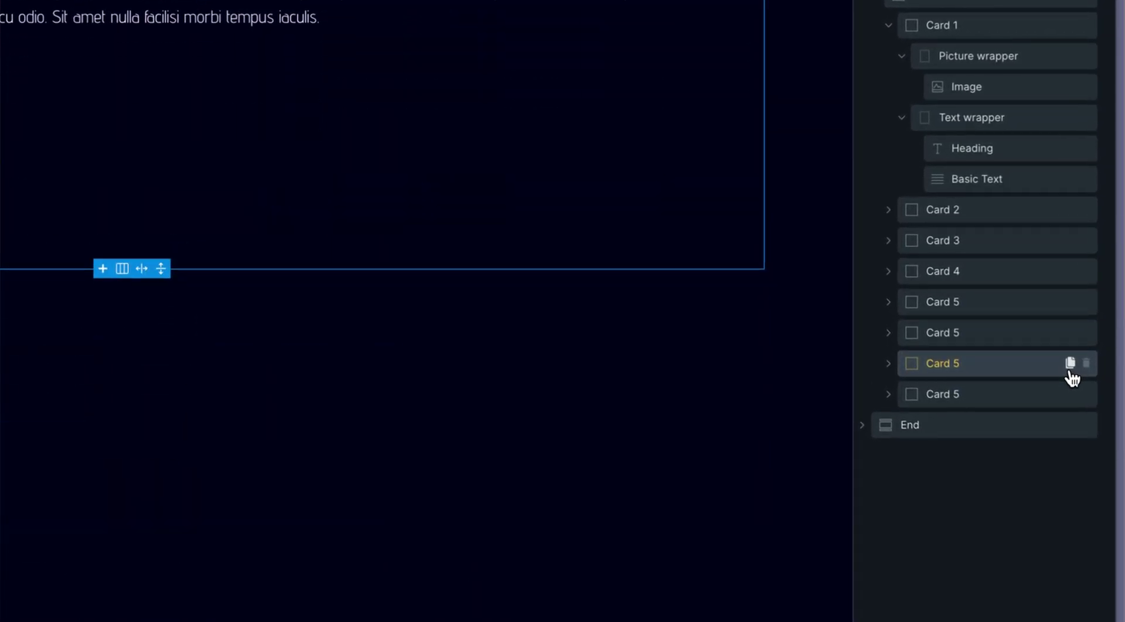
pyautogui.click(1097, 281)
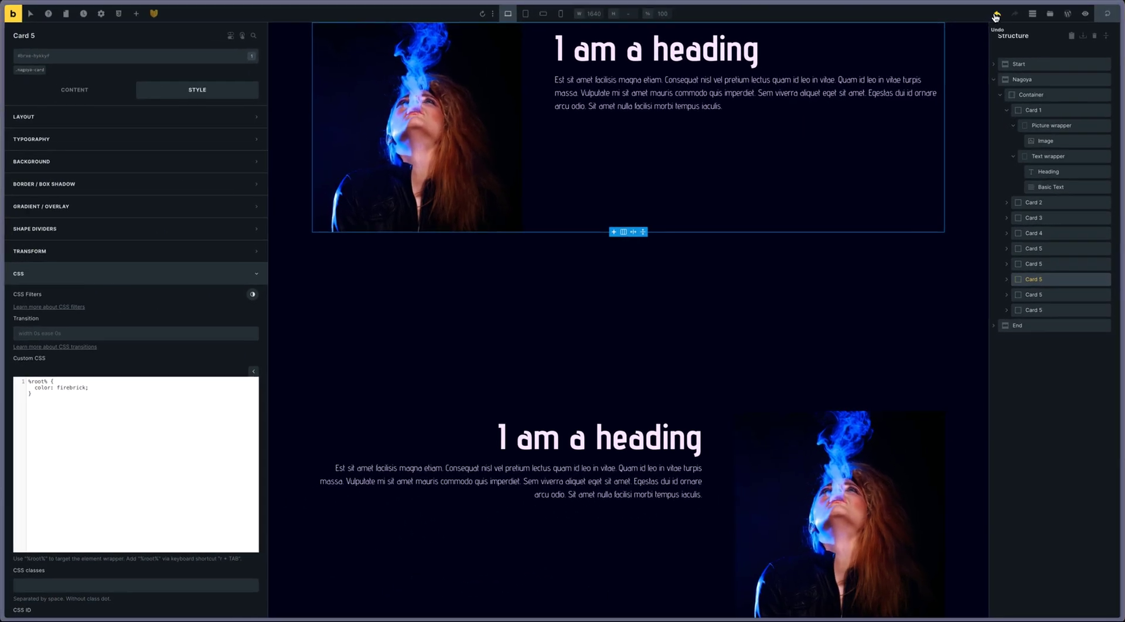
# - Undo the four Card 5 duplications
pyautogui.click(996, 14)
pyautogui.click(996, 14)
pyautogui.click(996, 14)
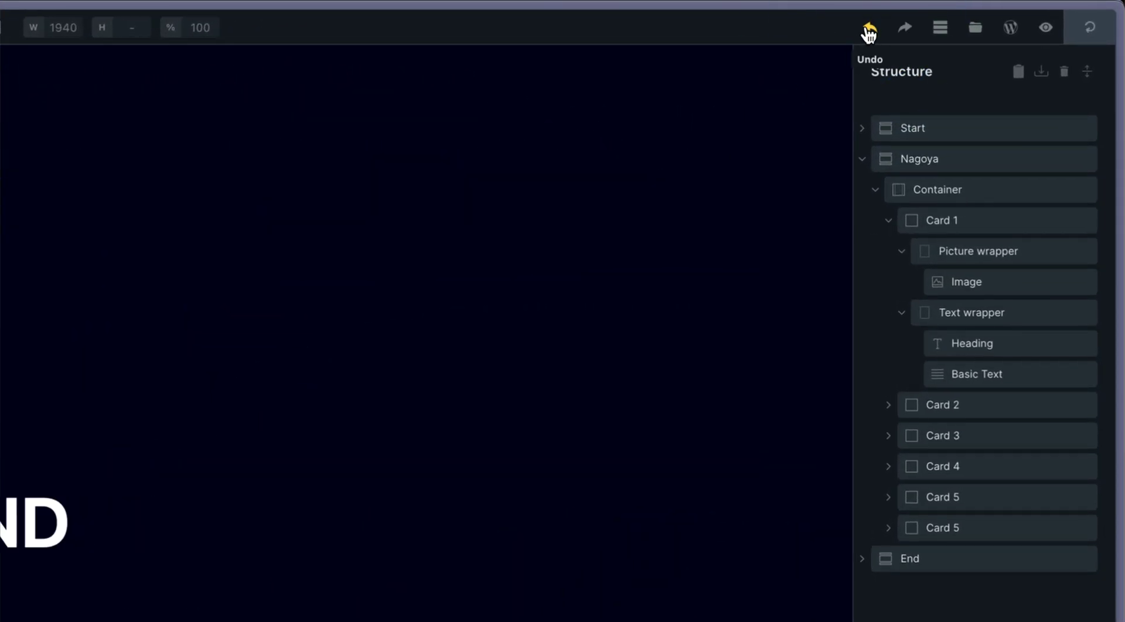
pyautogui.click(868, 30)
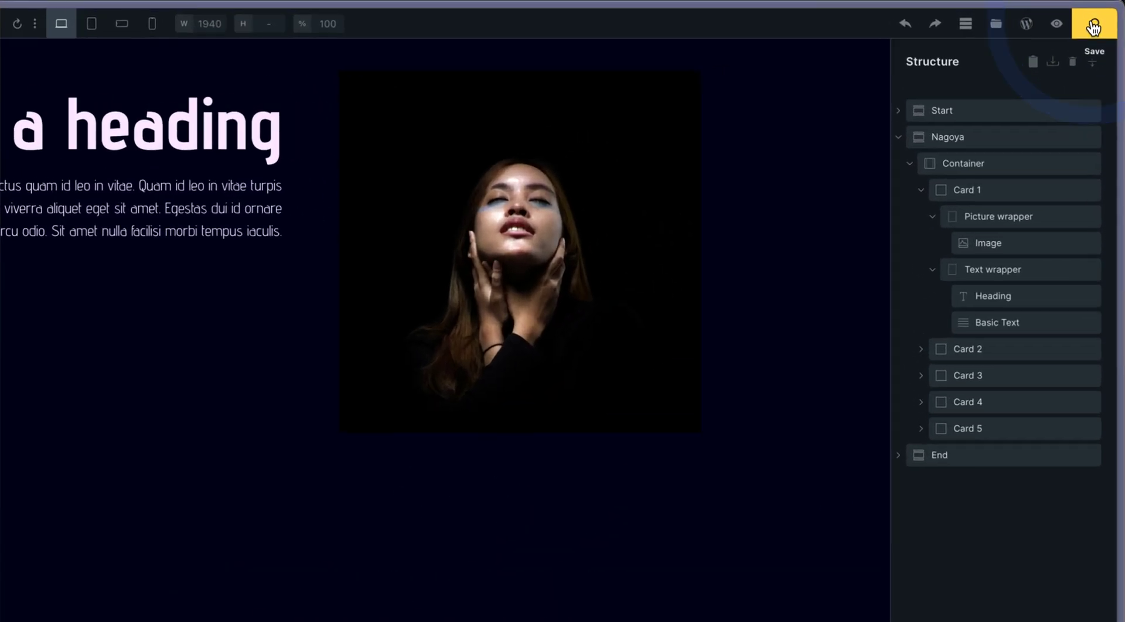
# - Save the page and open the expanded Bricksforge Panel with its timelines
pyautogui.click(1088, 29)
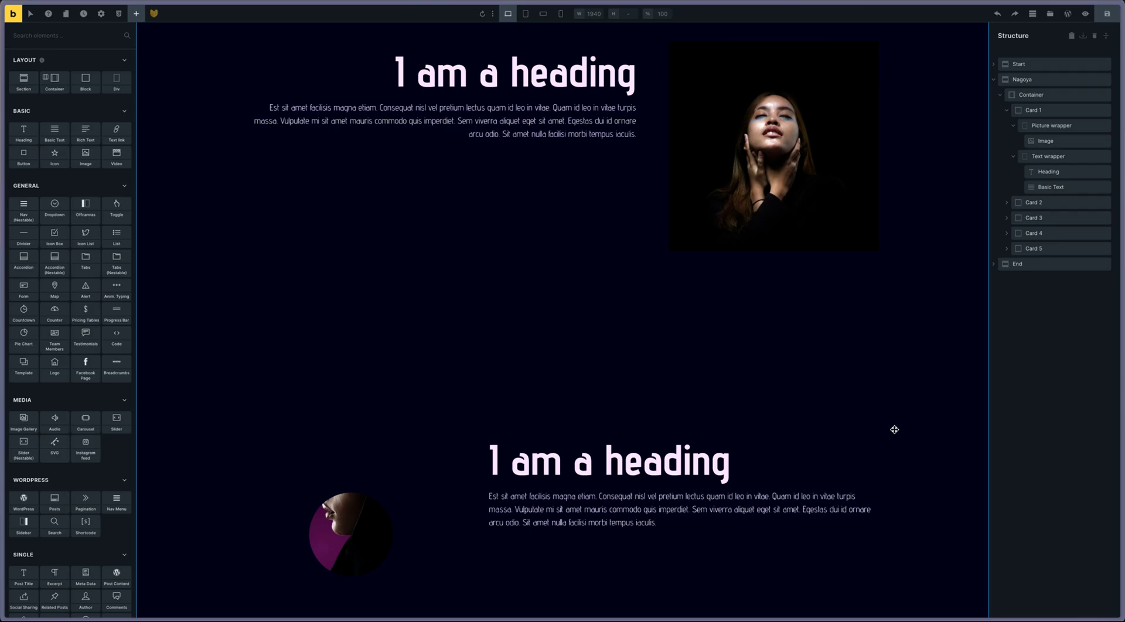
pyautogui.click(155, 15)
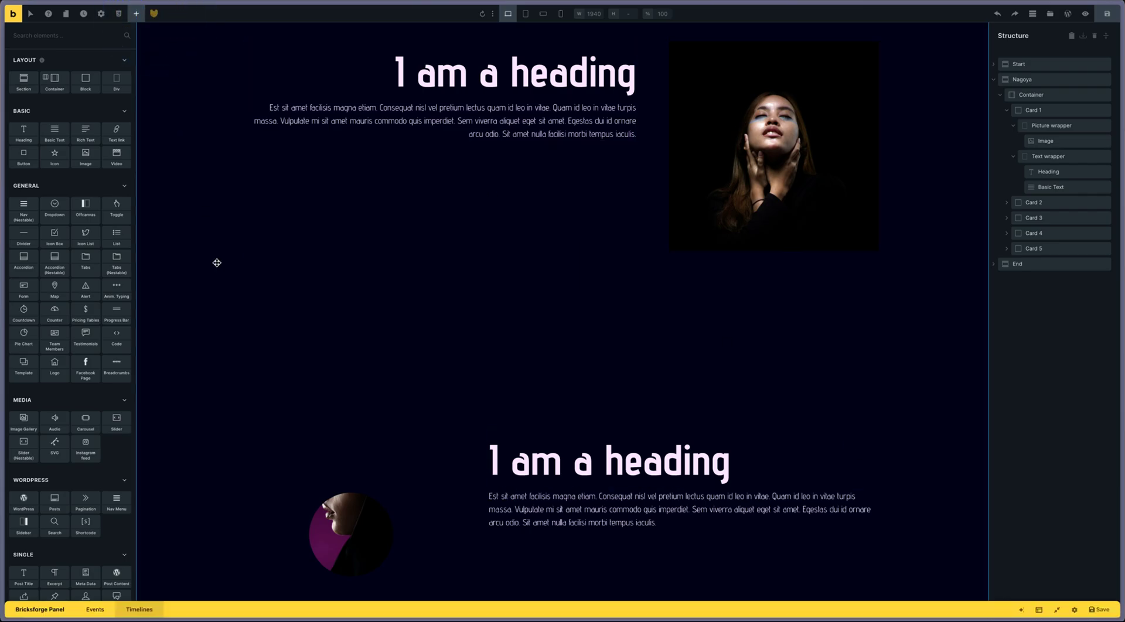
pyautogui.click(1054, 609)
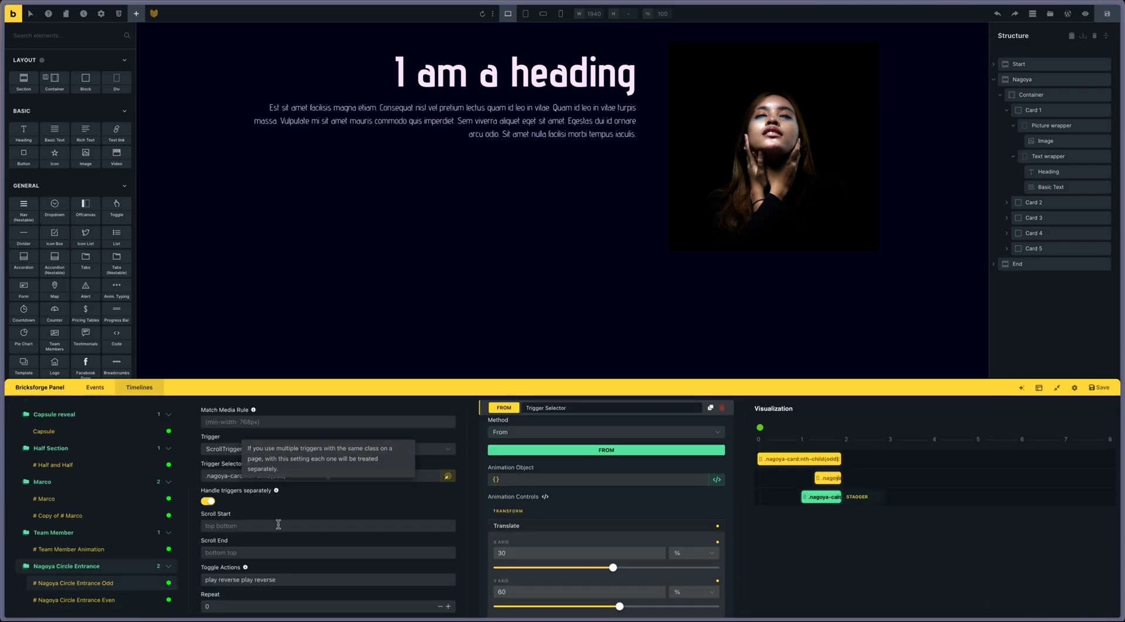
# - Compare the trigger selectors of the Nagoya Circle Entrance Odd and Even timelines, and check the text animation's child selector
pyautogui.click(134, 583)
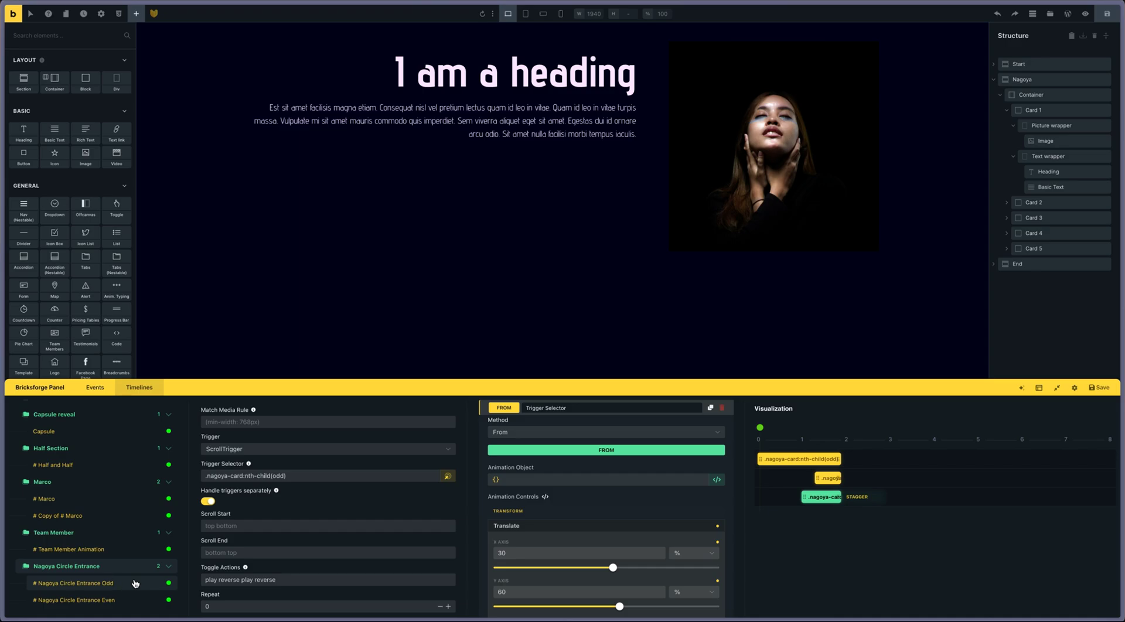
pyautogui.click(360, 478)
pyautogui.click(648, 478)
pyautogui.scroll(2, 571, 444)
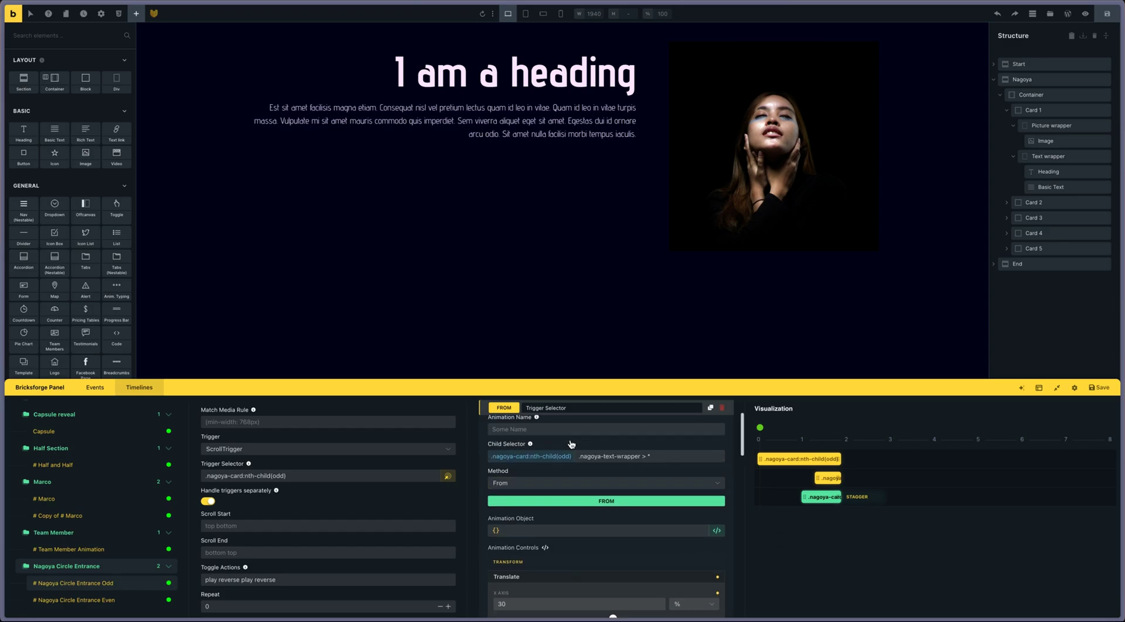
pyautogui.scroll(2, 571, 444)
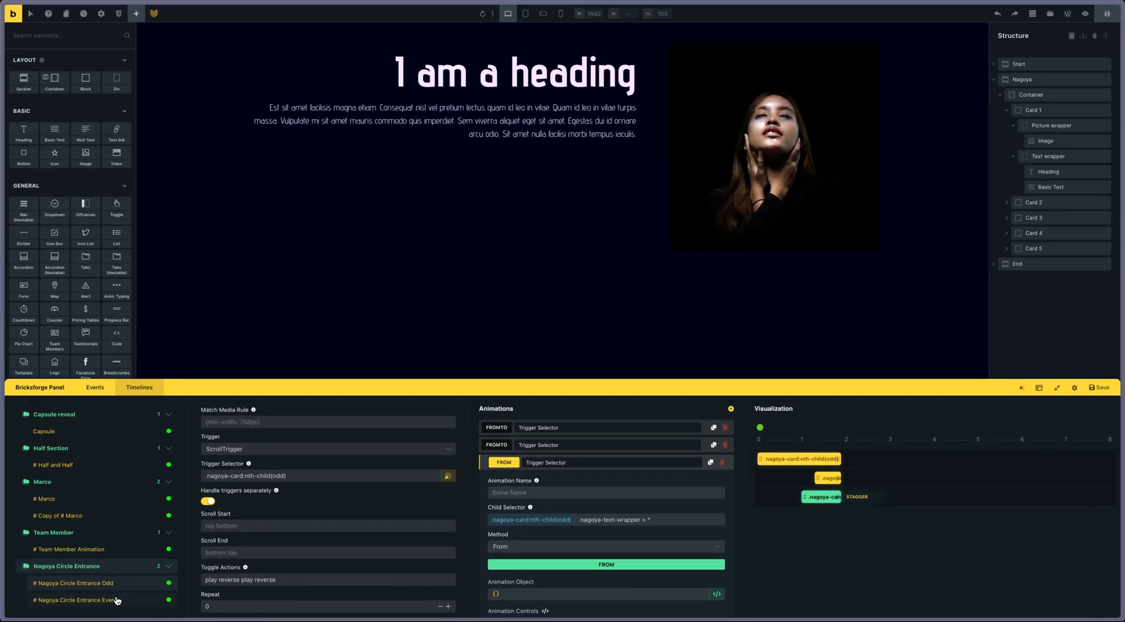
pyautogui.click(116, 600)
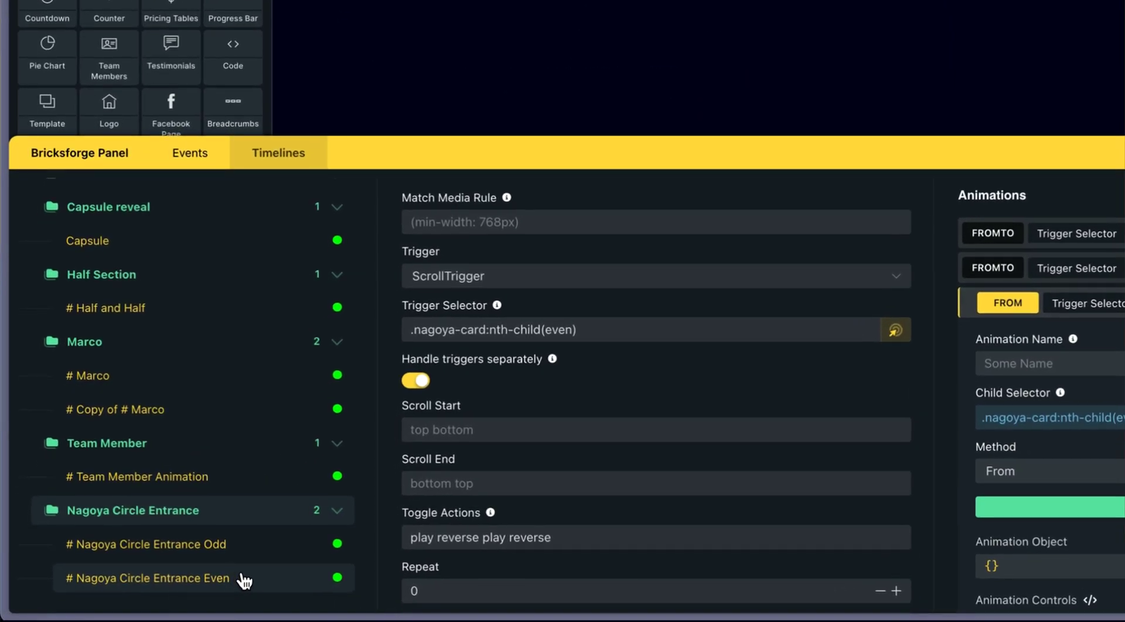
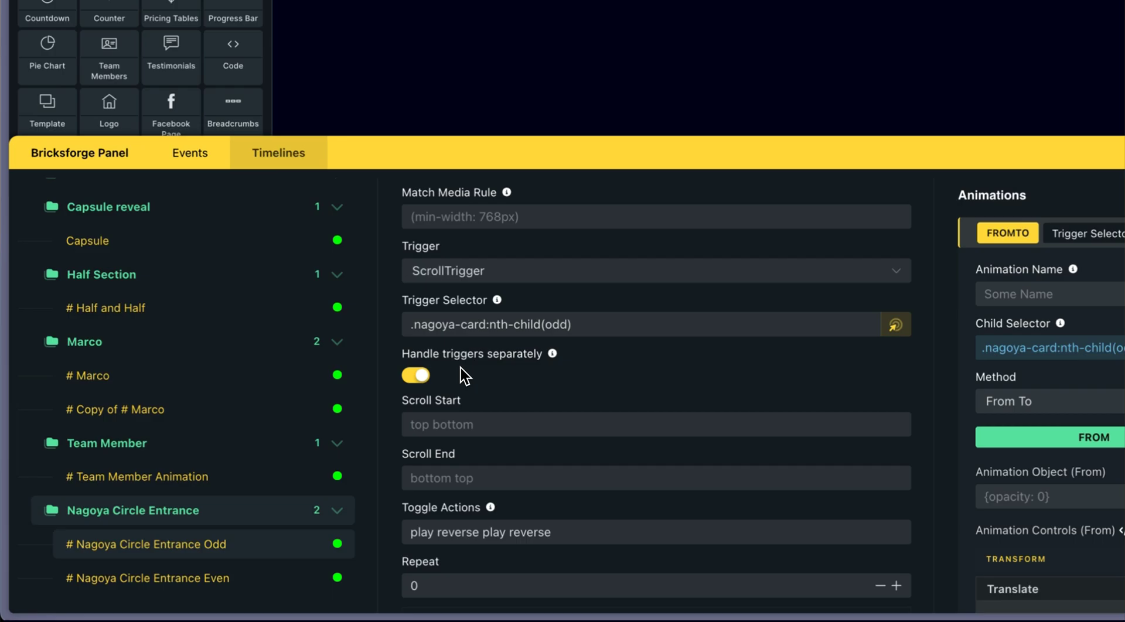
# - Review the Odd timeline's trigger settings, from separate trigger handling and scroll start and end to toggle actions and the optional switches
pyautogui.scroll(-2, 507, 378)
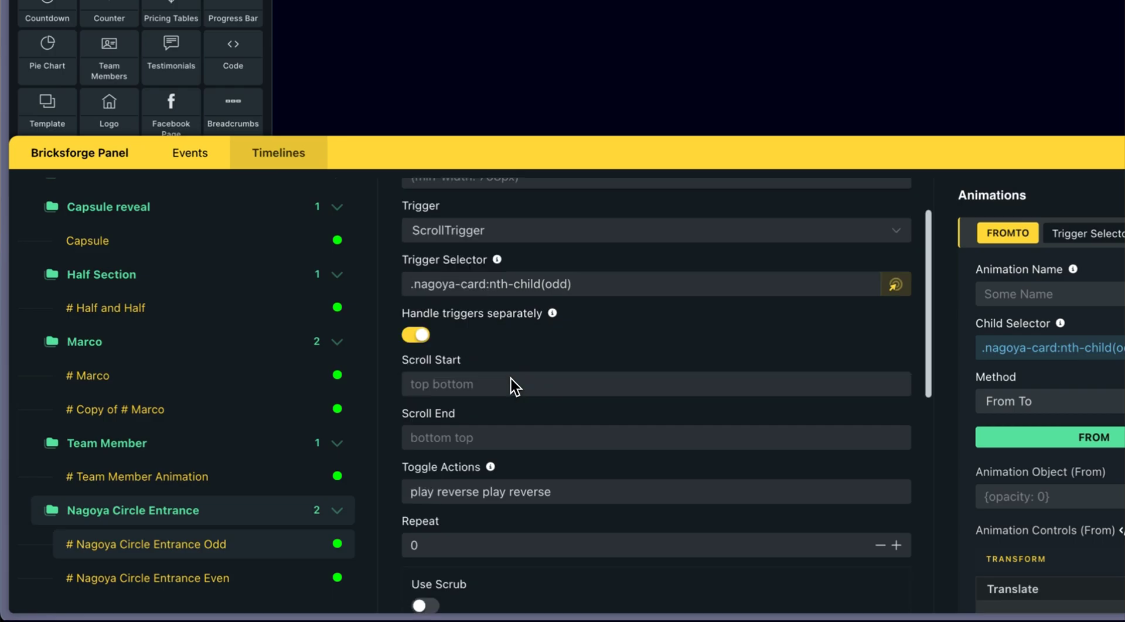
pyautogui.click(480, 355)
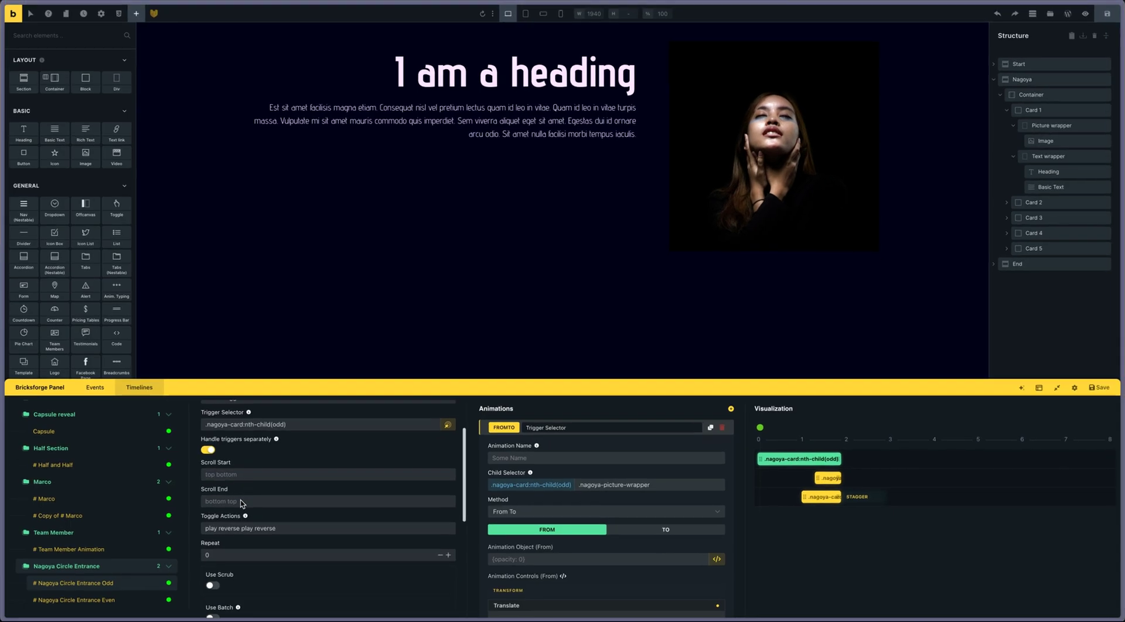
pyautogui.scroll(-2, 481, 384)
pyautogui.click(228, 510)
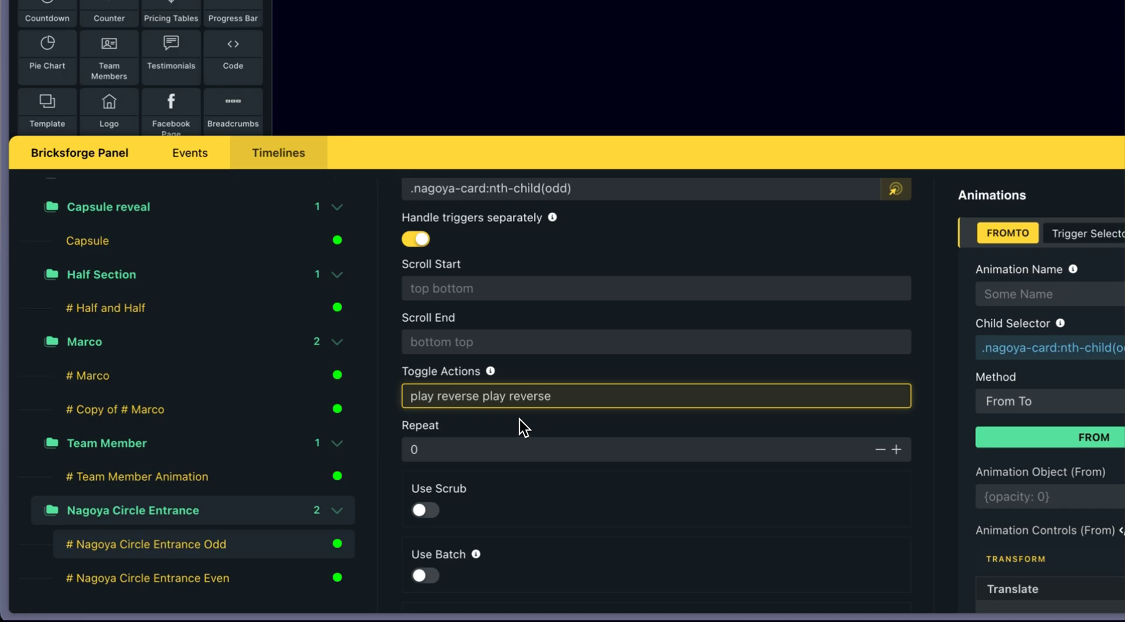
pyautogui.scroll(-4, 490, 409)
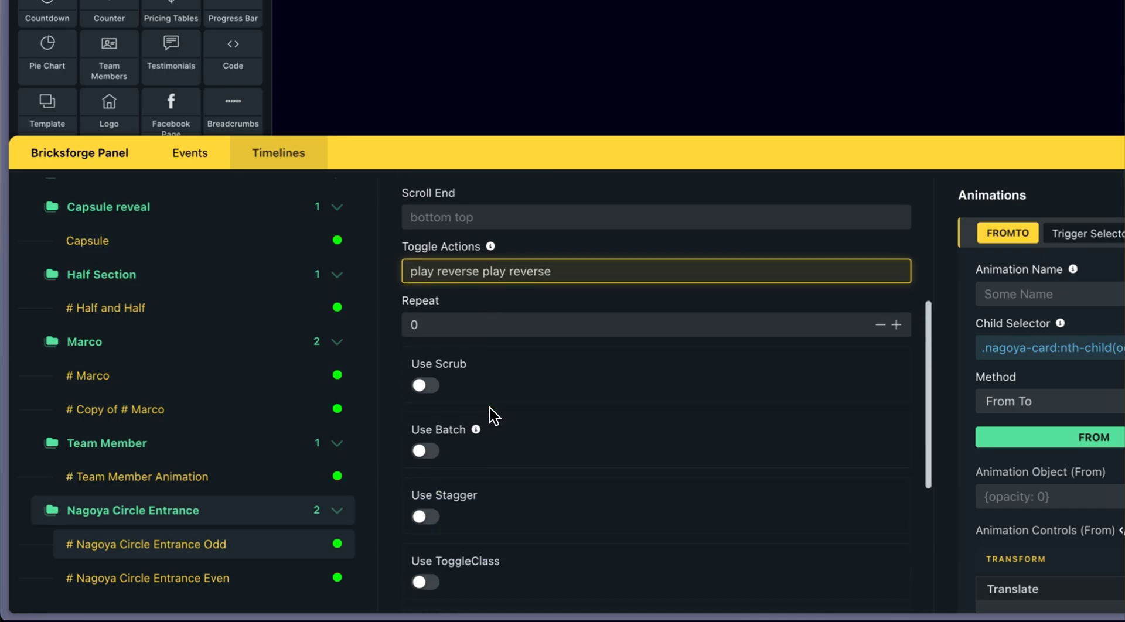
pyautogui.scroll(-4, 490, 409)
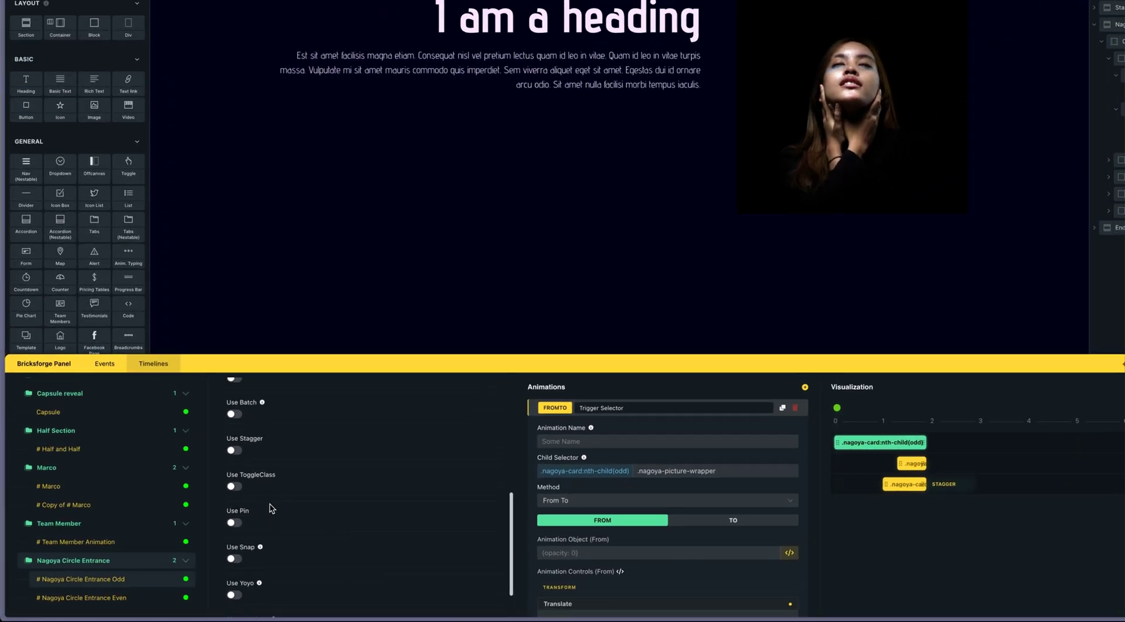
pyautogui.scroll(9, 490, 409)
# - Open the Odd timeline's first animation, targeting the picture wrapper, and compare its From and To translate values
pyautogui.click(546, 429)
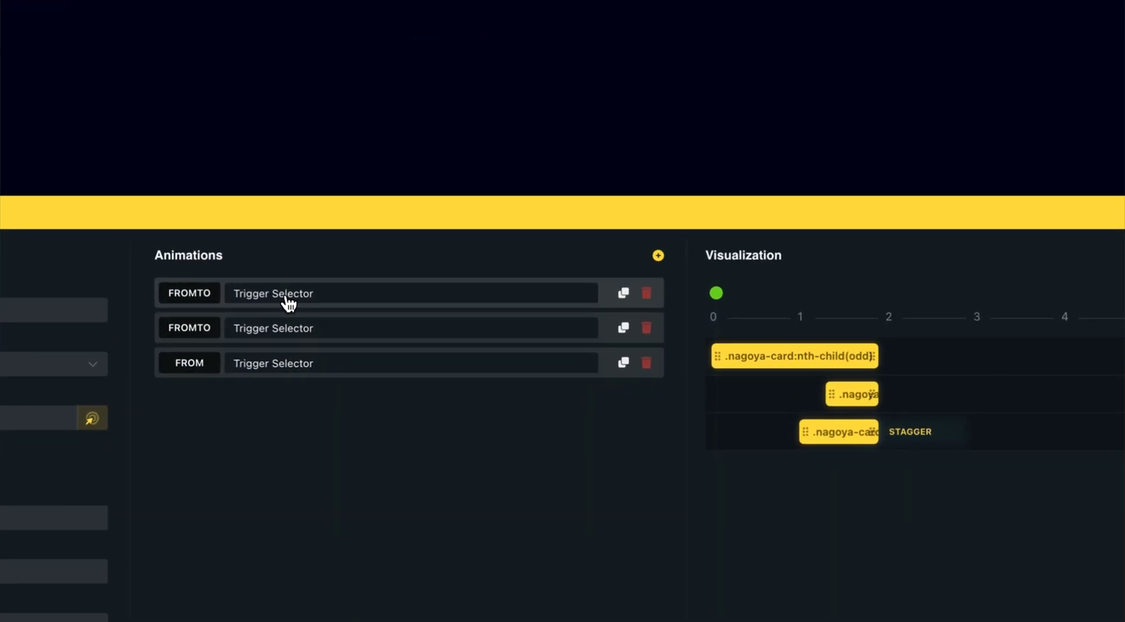
pyautogui.click(287, 299)
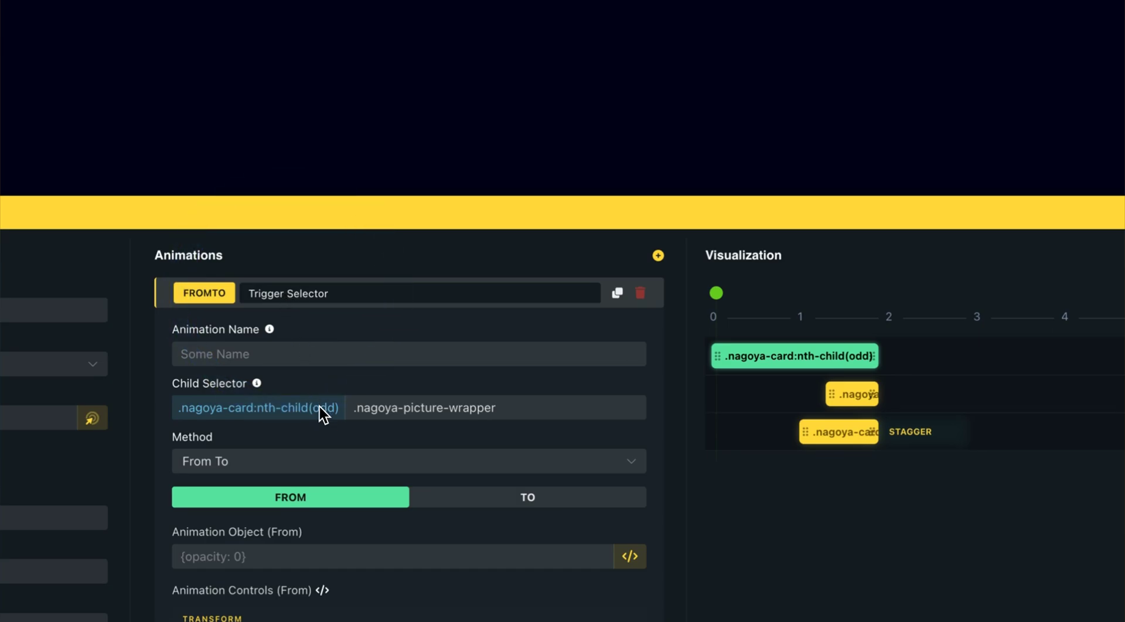
pyautogui.scroll(-1, 410, 449)
pyautogui.scroll(-2, 410, 449)
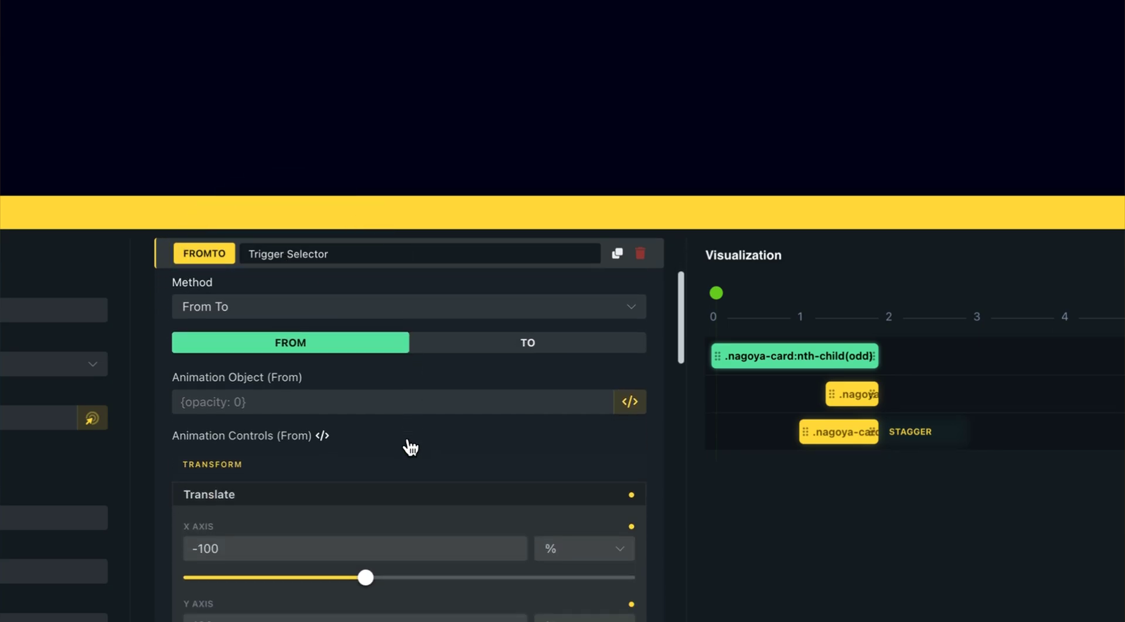
pyautogui.click(399, 453)
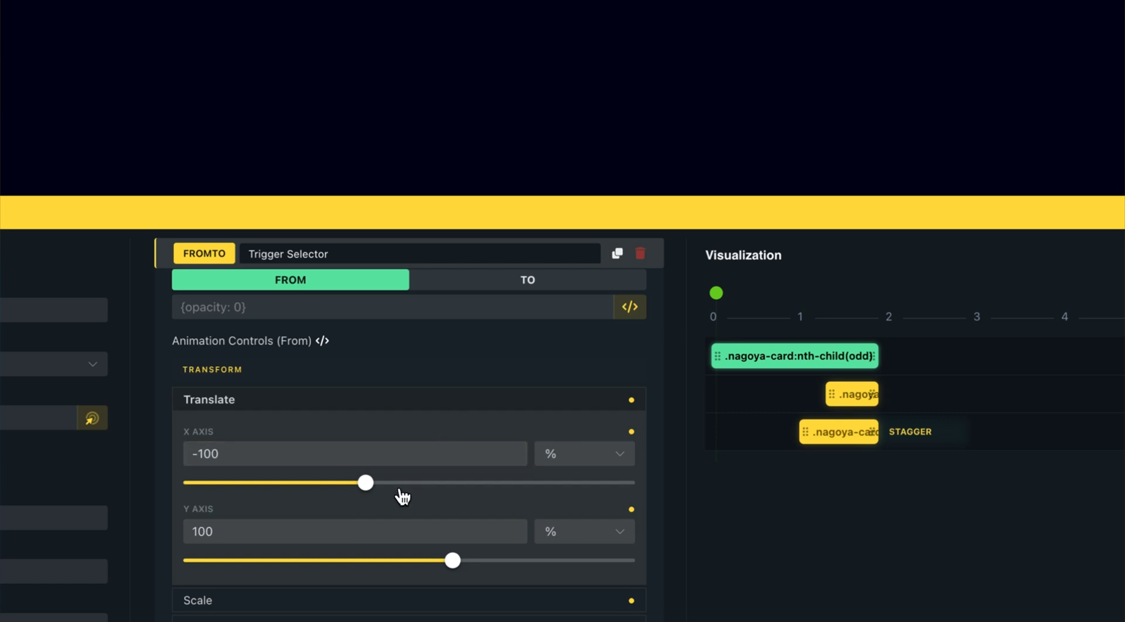
pyautogui.click(492, 287)
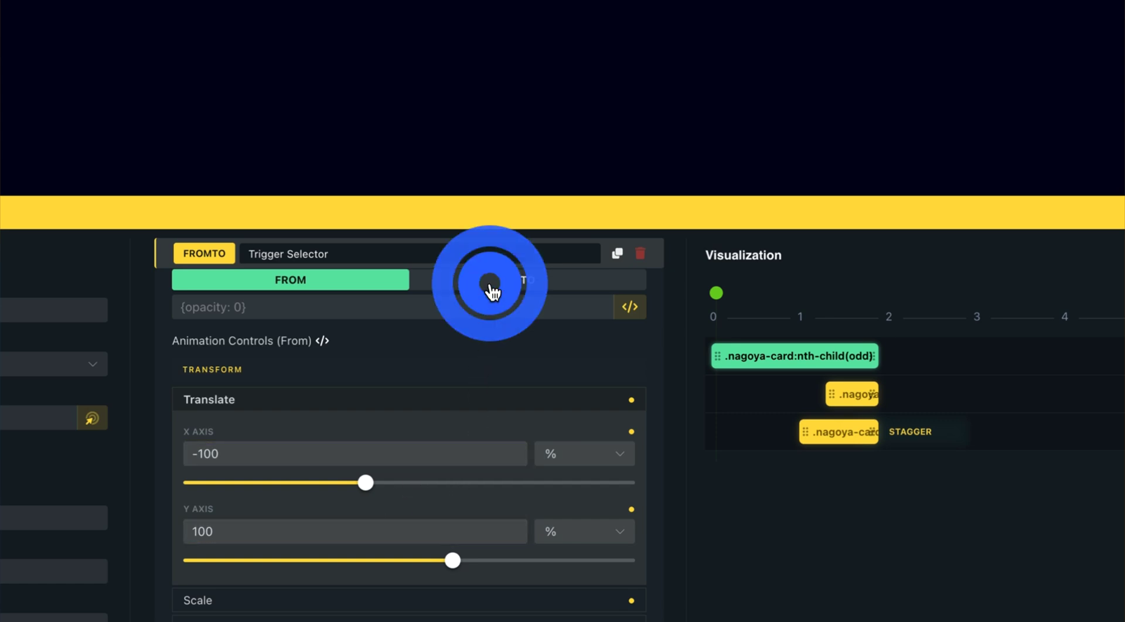
pyautogui.scroll(-1, 387, 485)
pyautogui.scroll(-2, 386, 484)
pyautogui.scroll(2, 386, 484)
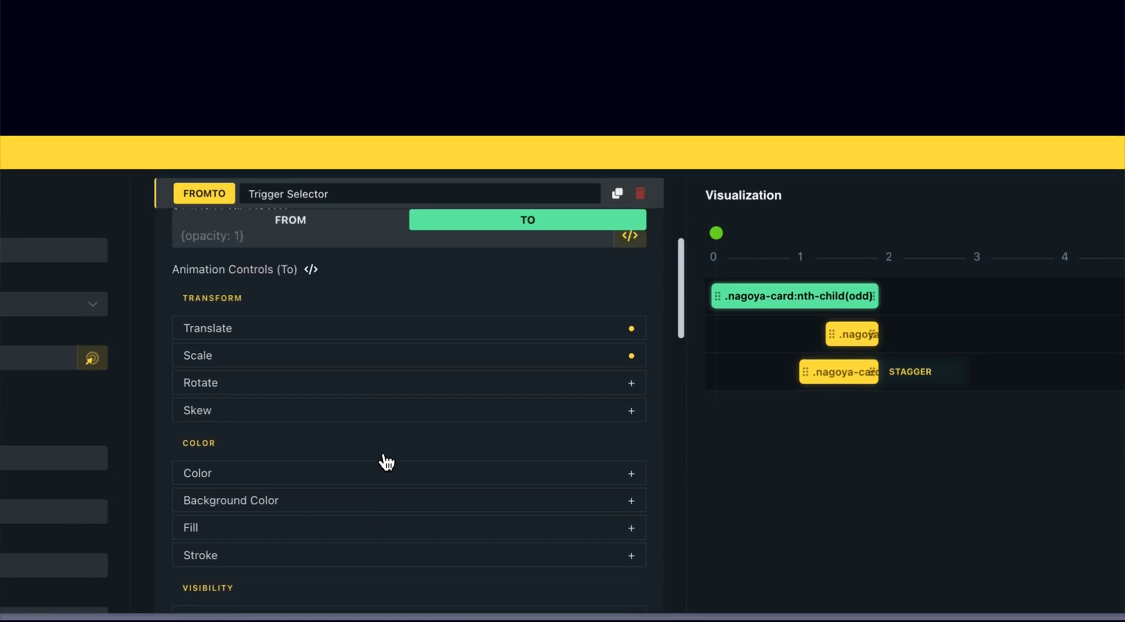
pyautogui.click(385, 350)
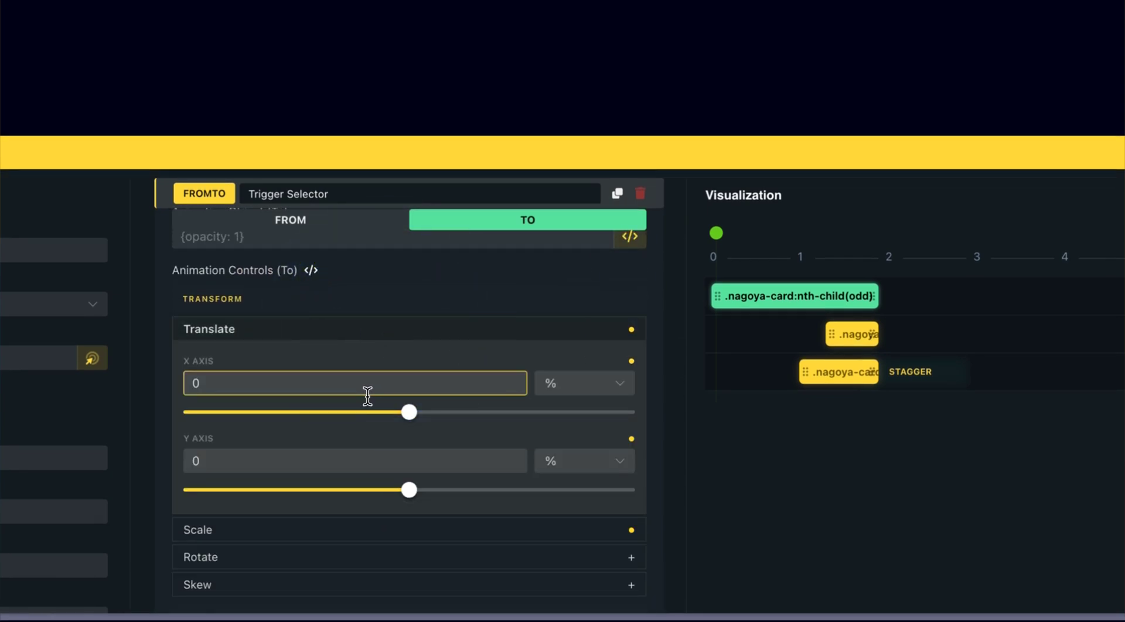
pyautogui.scroll(3, 413, 368)
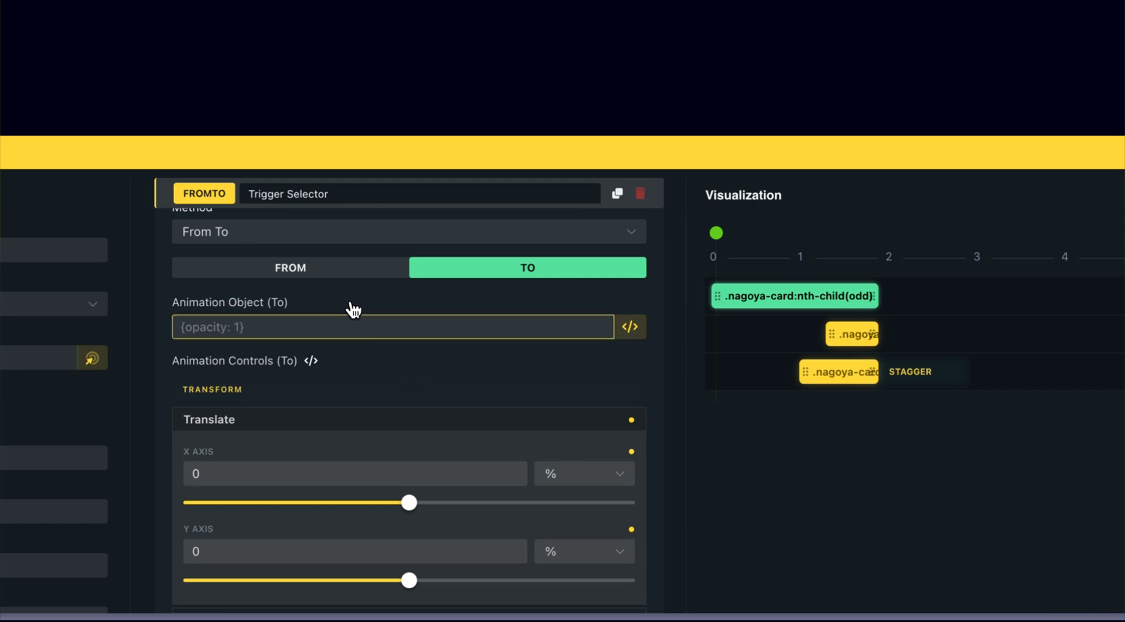
# - Compare the From and To scale values of the Odd timeline's first picture wrapper animation
pyautogui.click(344, 279)
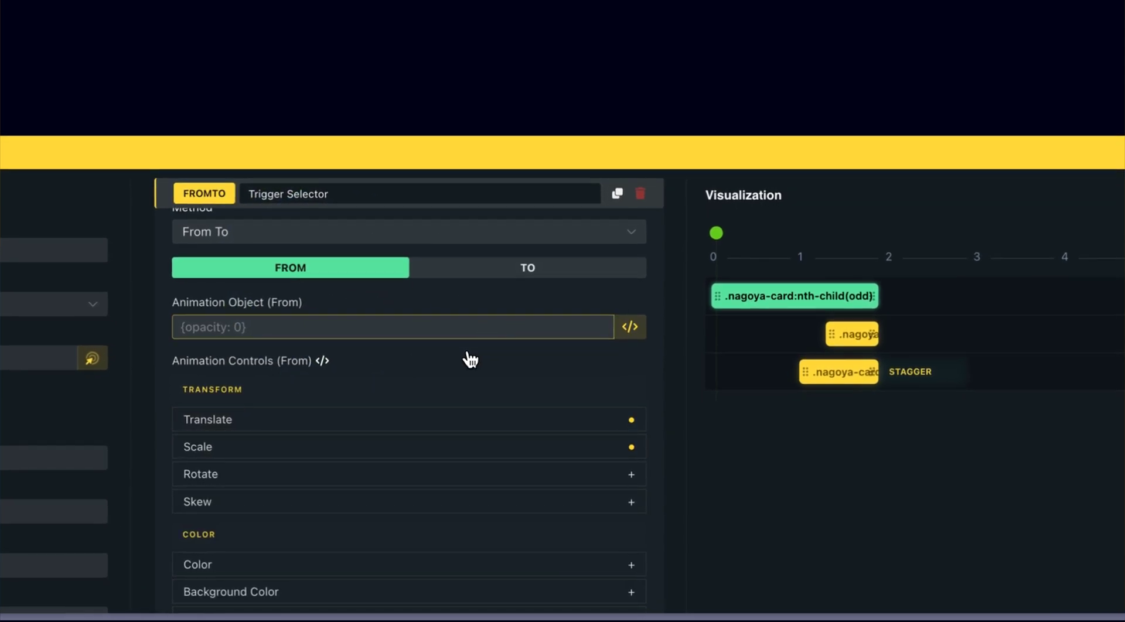
pyautogui.click(442, 450)
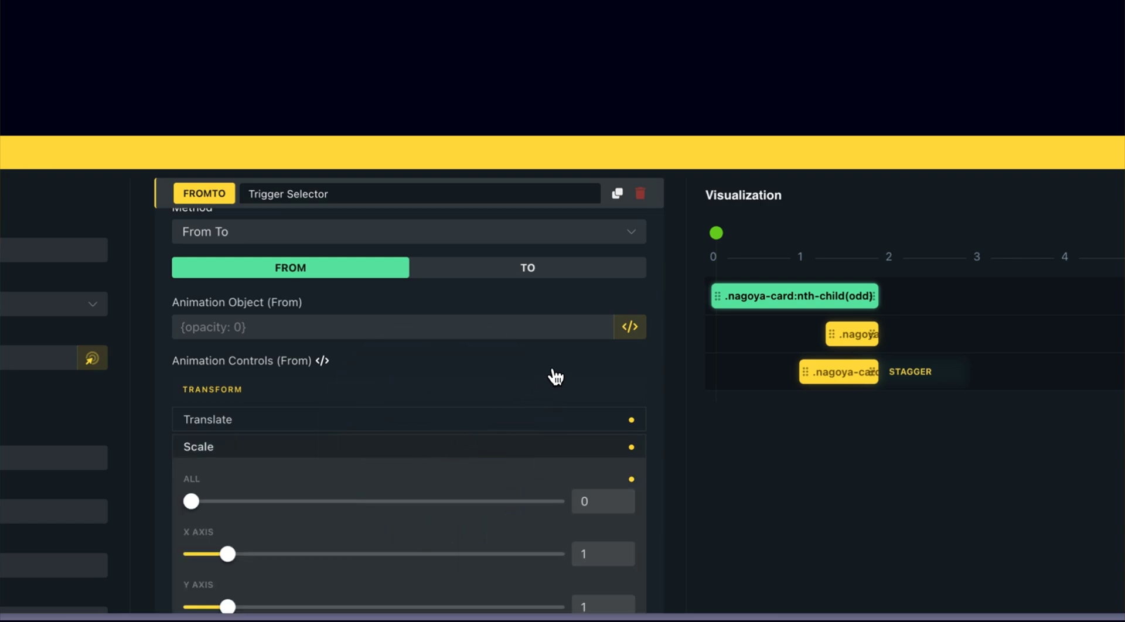
pyautogui.click(509, 268)
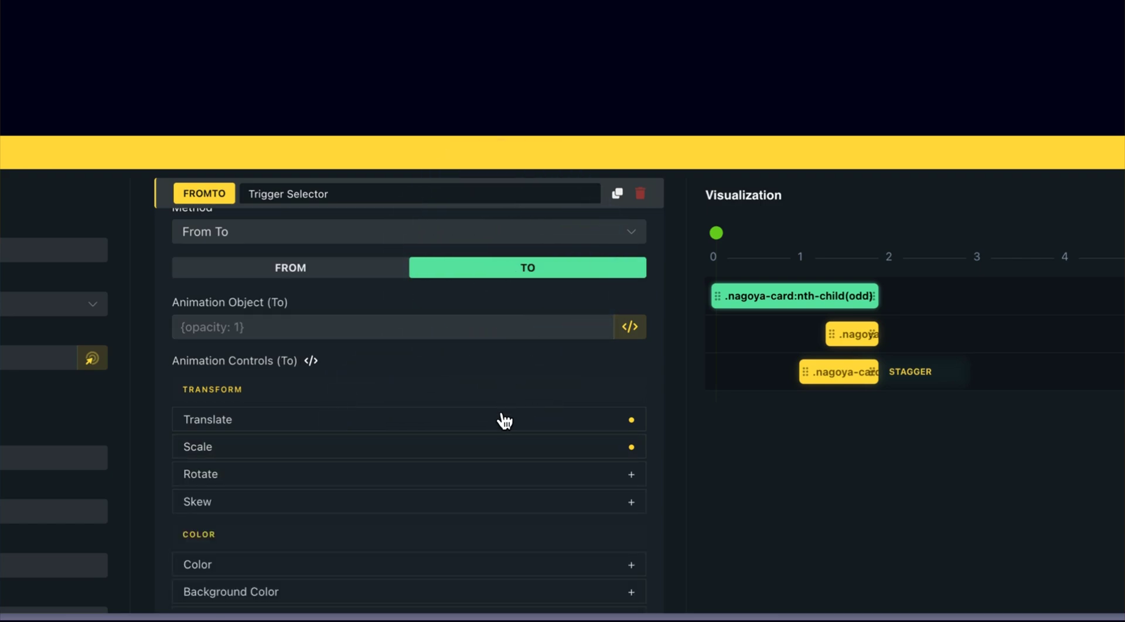
pyautogui.click(486, 454)
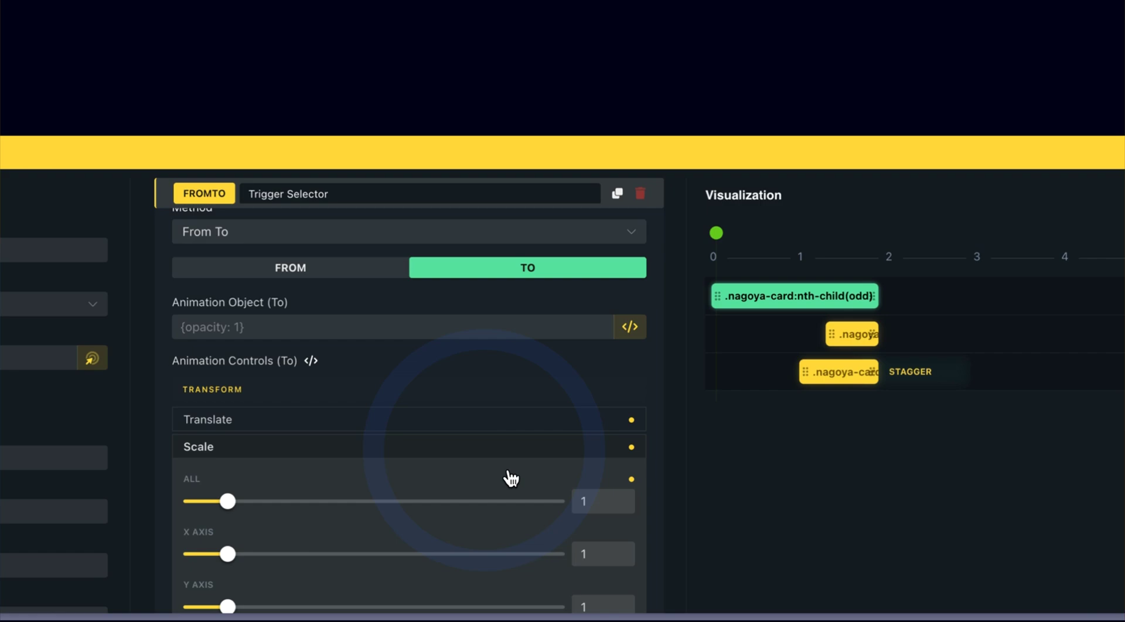
# - Open the Odd timeline's second picture wrapper animation and compare its From and To clipPath circle objects
pyautogui.click(844, 335)
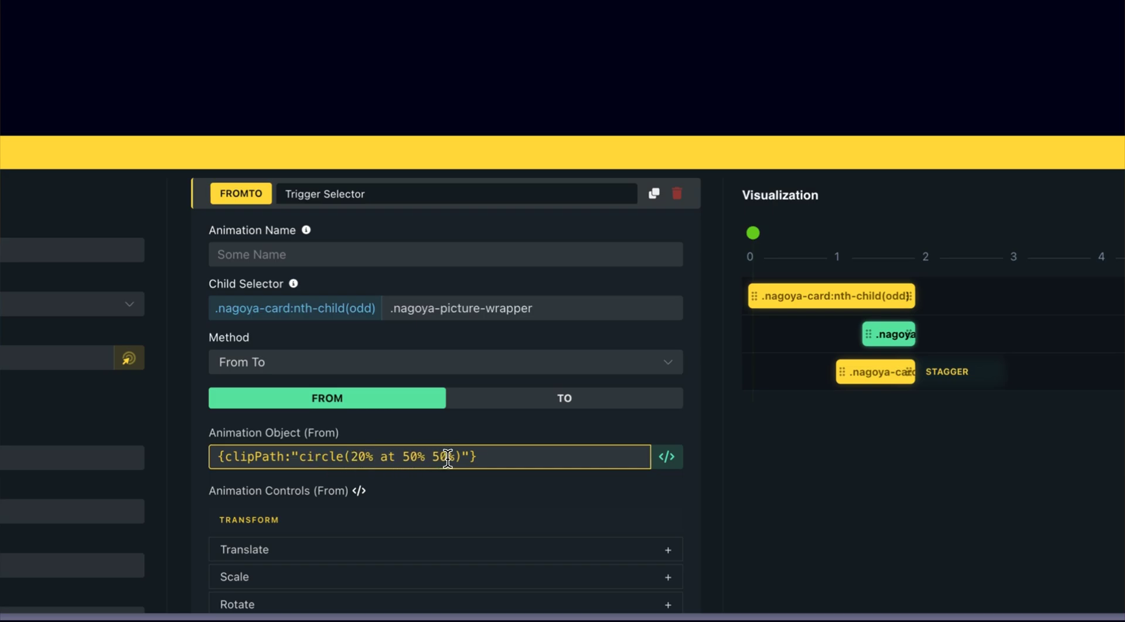
pyautogui.click(535, 408)
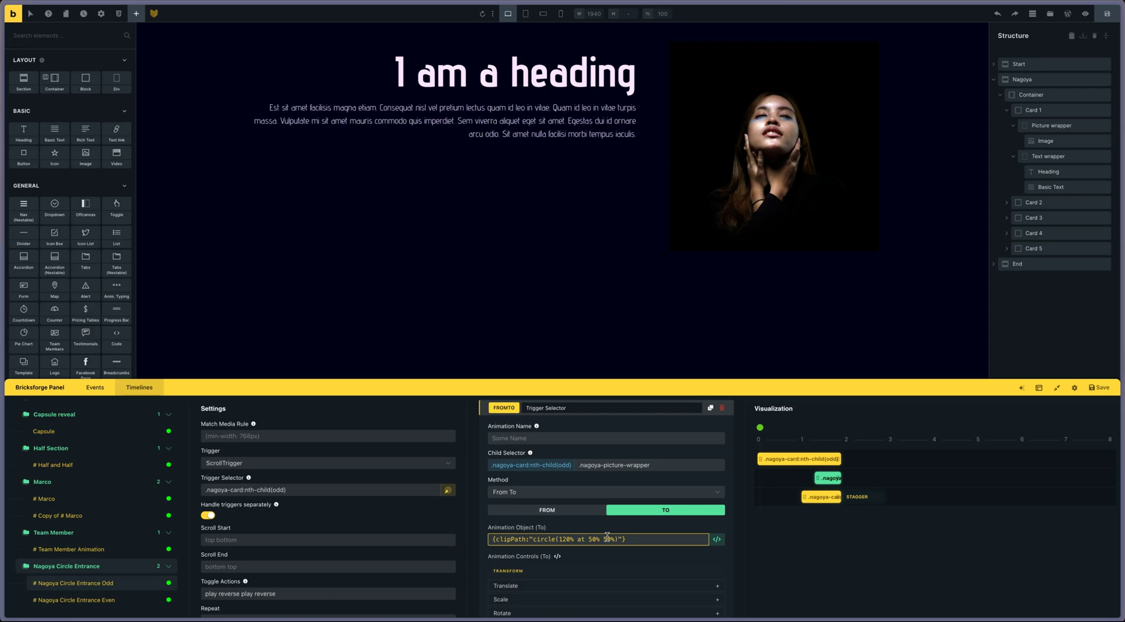
pyautogui.click(634, 522)
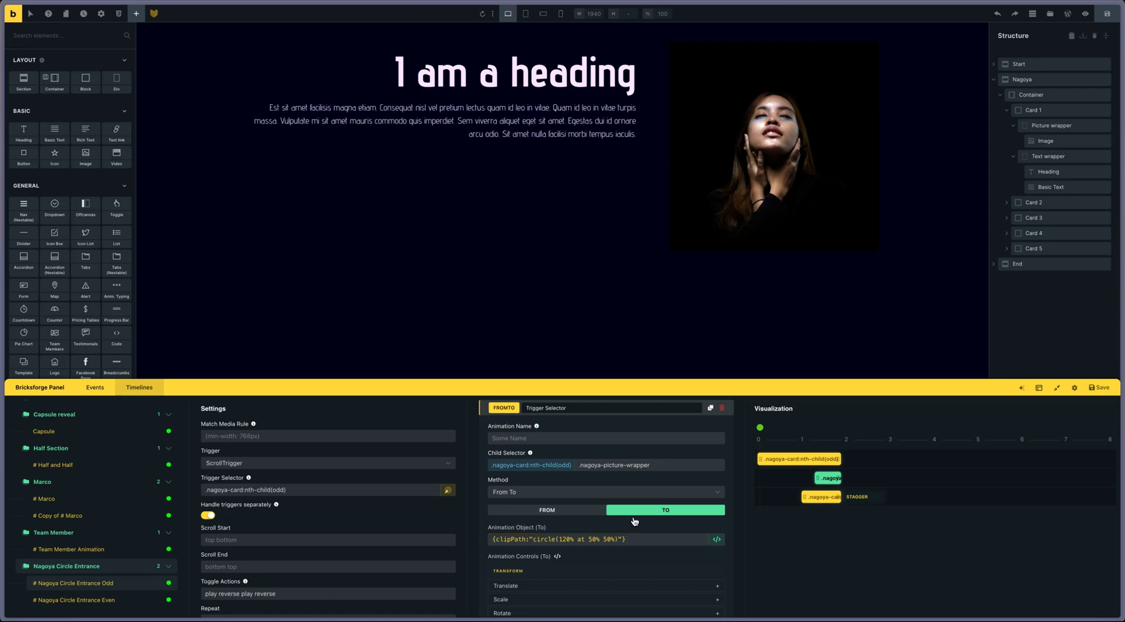
# - Open the Odd timeline's third animation and check its text wrapper child selector against Card 1's heading and basic text in the structure
pyautogui.click(812, 498)
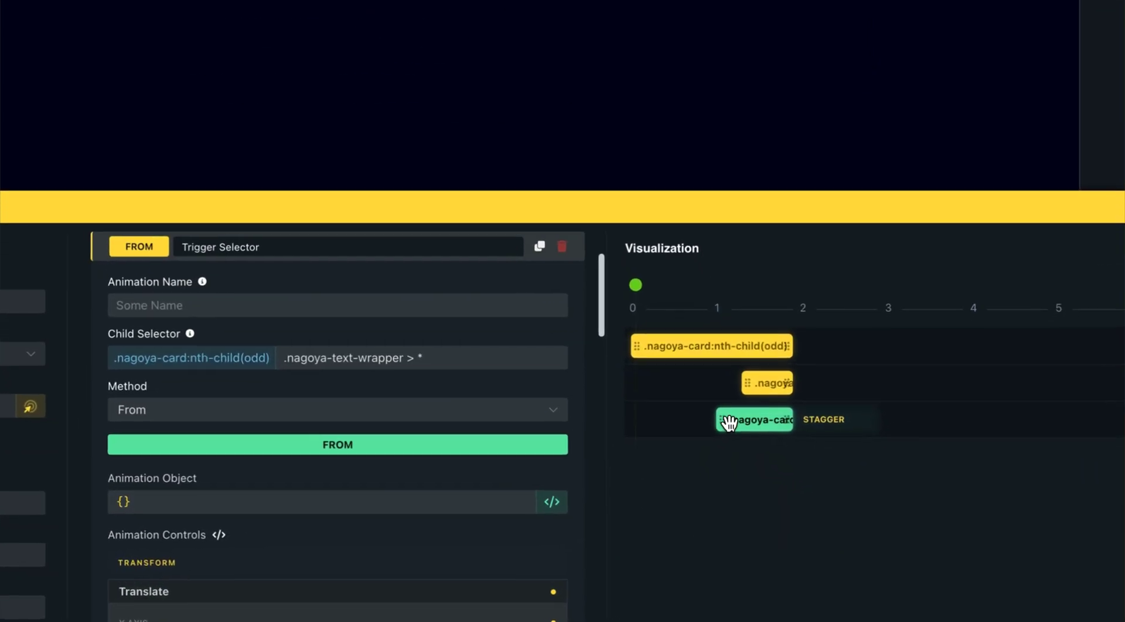
pyautogui.click(630, 467)
pyautogui.click(312, 241)
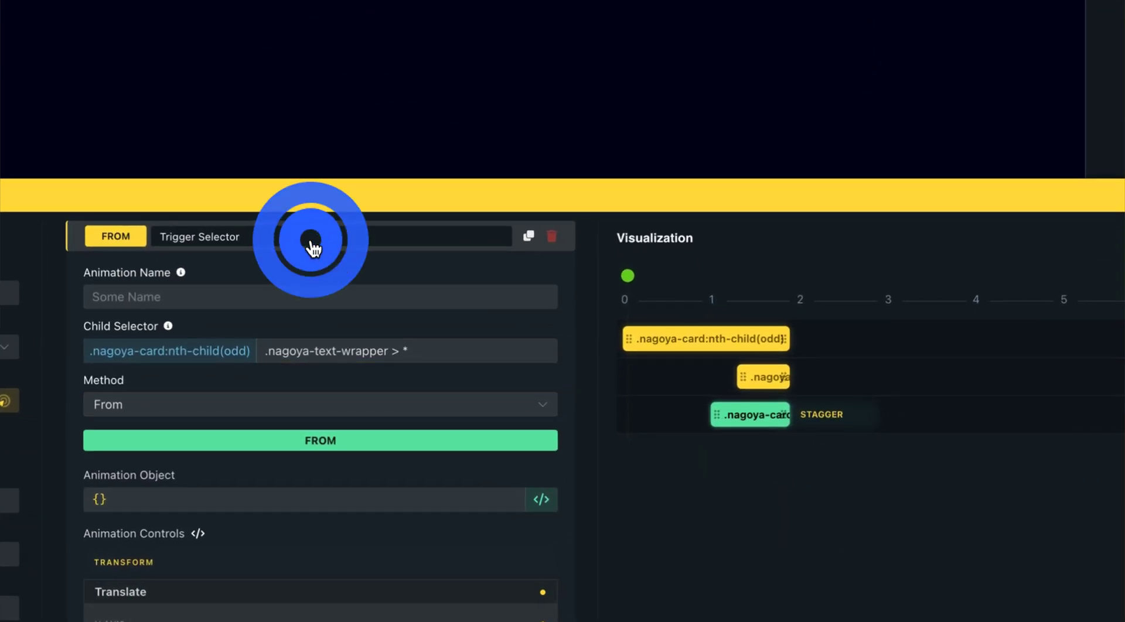
pyautogui.click(289, 347)
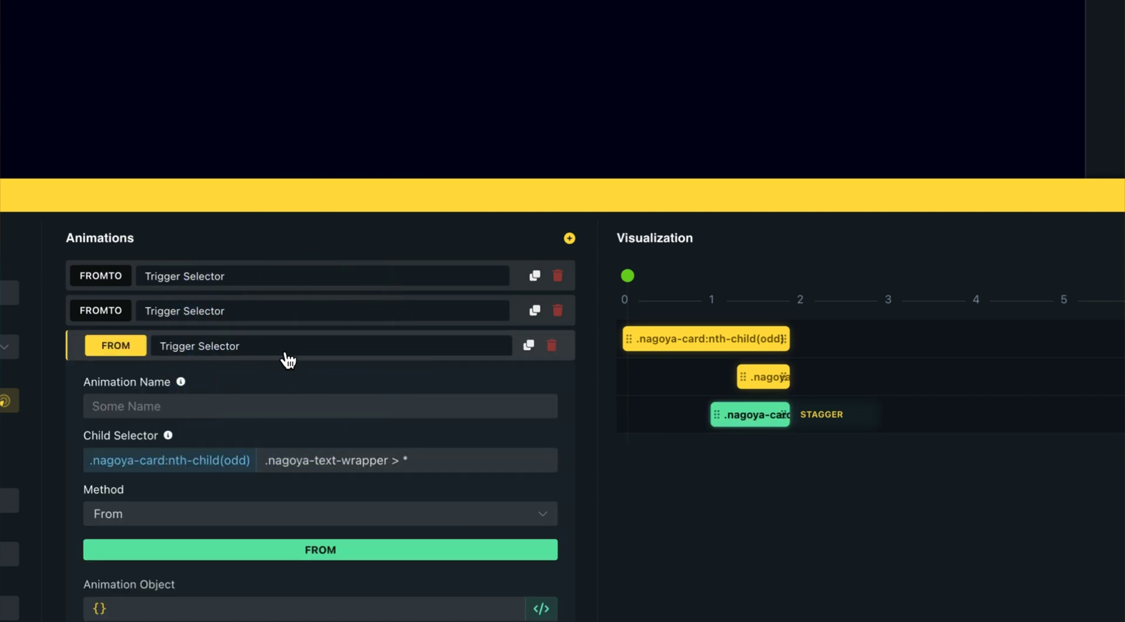
pyautogui.click(281, 467)
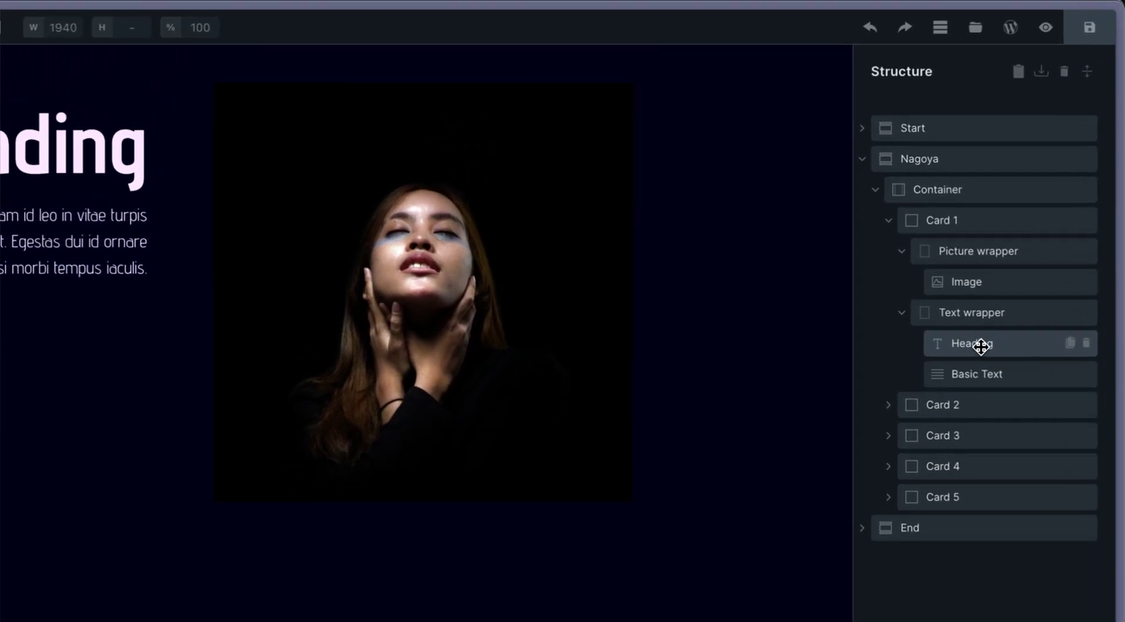
pyautogui.click(981, 347)
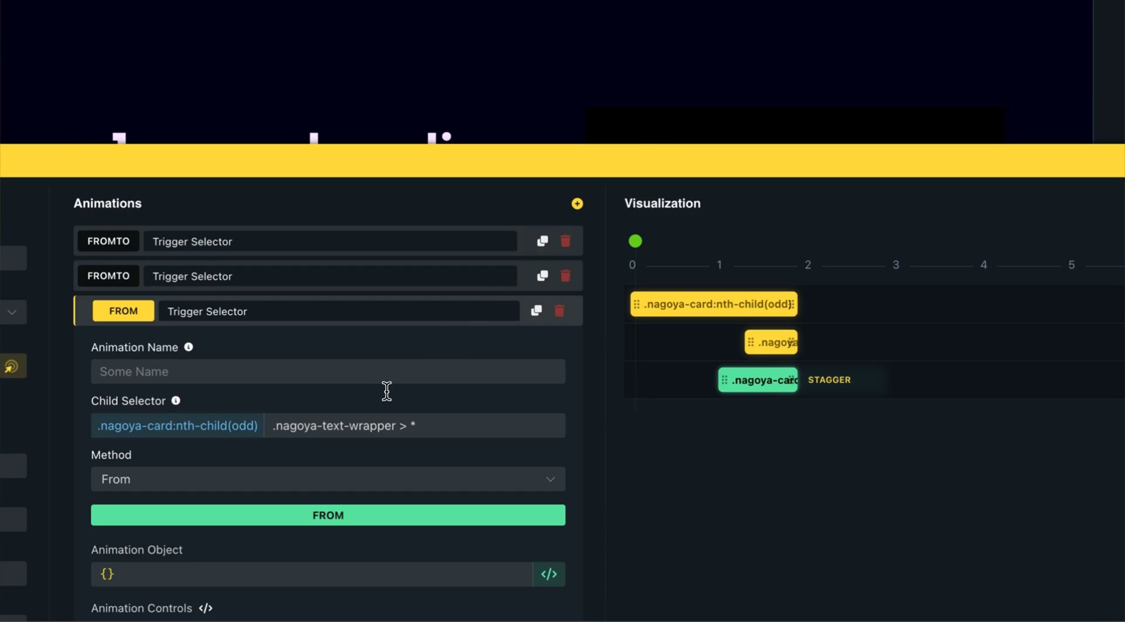
pyautogui.click(302, 430)
pyautogui.click(303, 429)
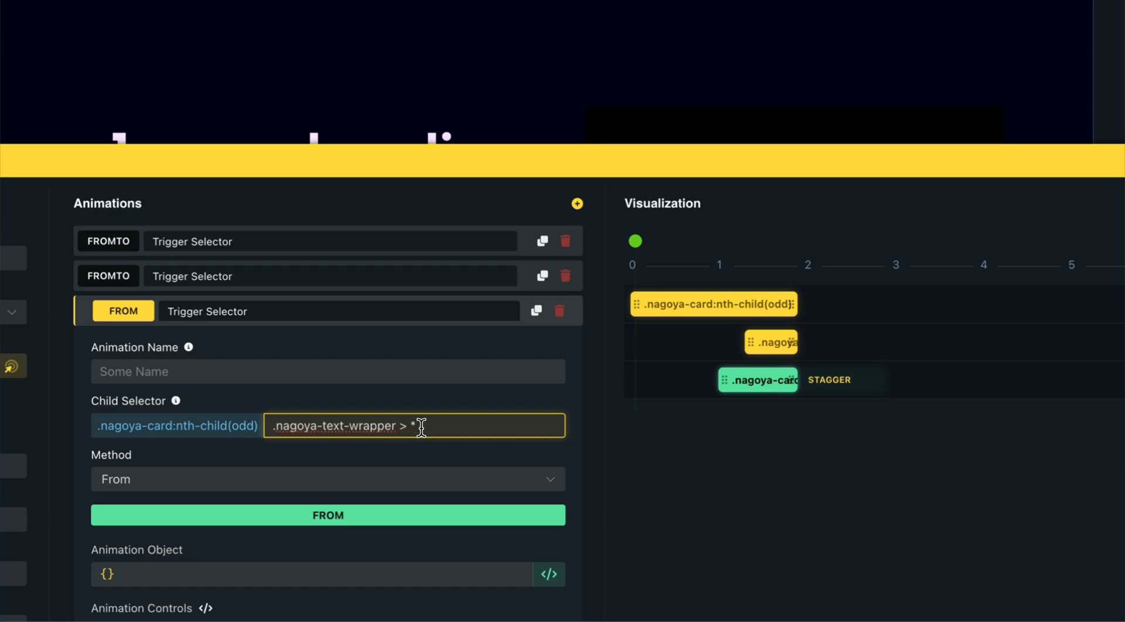
# - Examine the Odd text animation's starting translate values on both axes and its Auto Alpha value
pyautogui.scroll(-2, 281, 428)
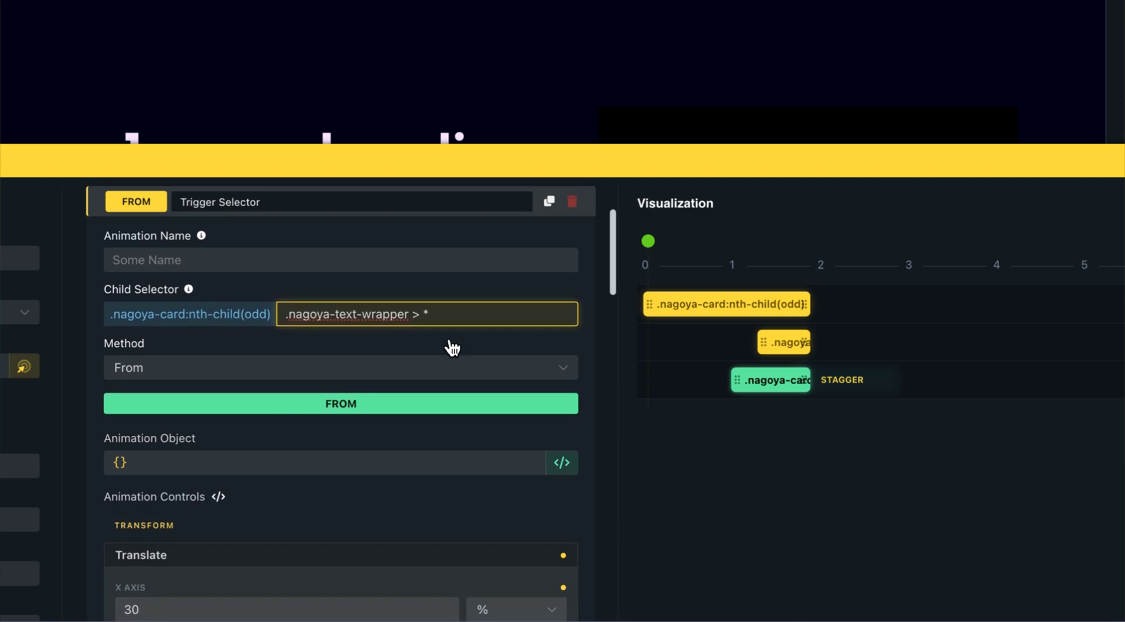
pyautogui.scroll(-4, 309, 377)
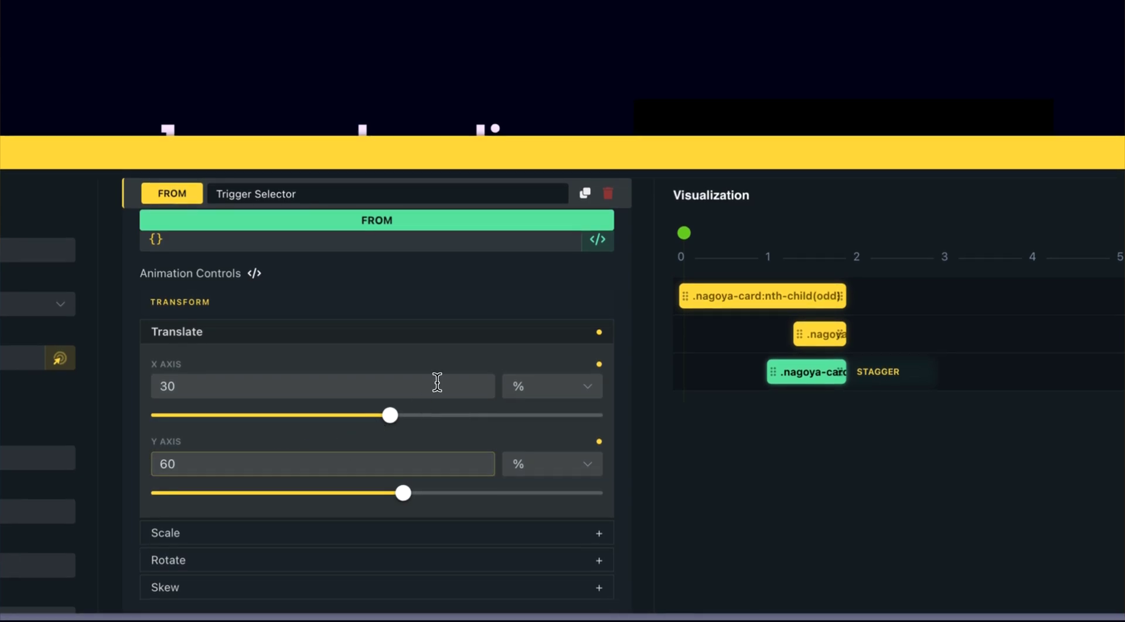
pyautogui.scroll(1, 504, 301)
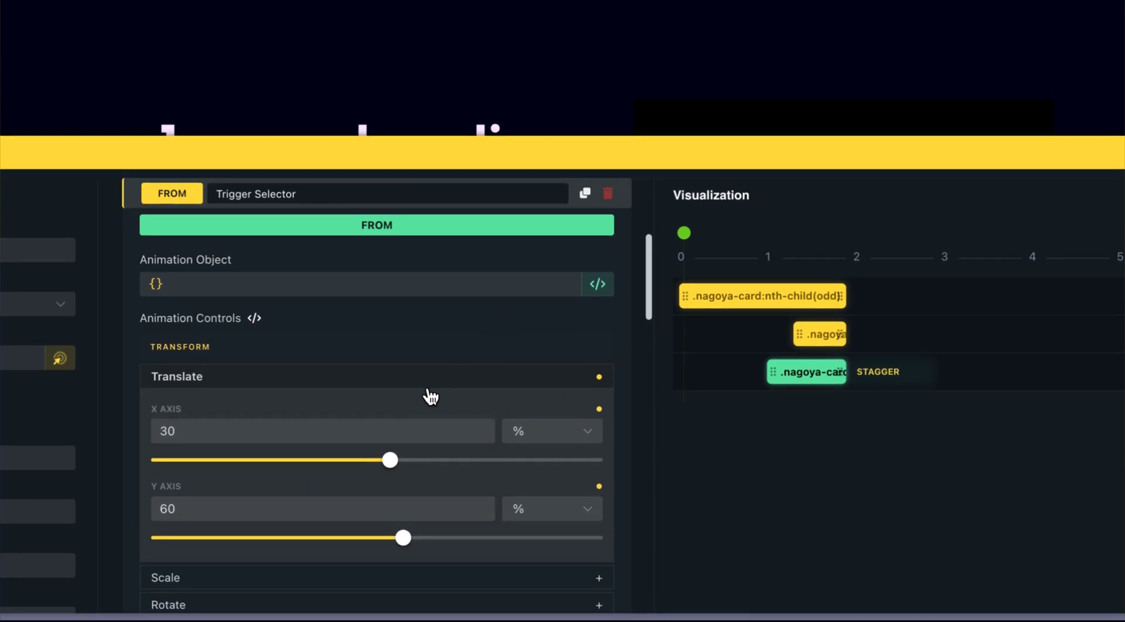
pyautogui.scroll(-1, 429, 394)
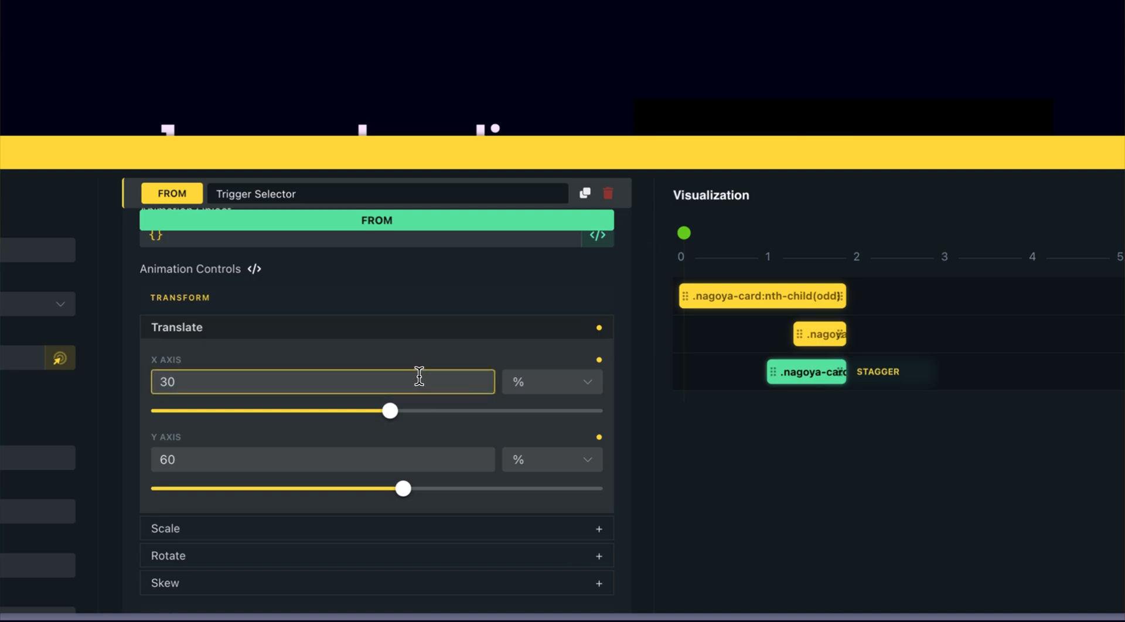
pyautogui.scroll(-6, 419, 376)
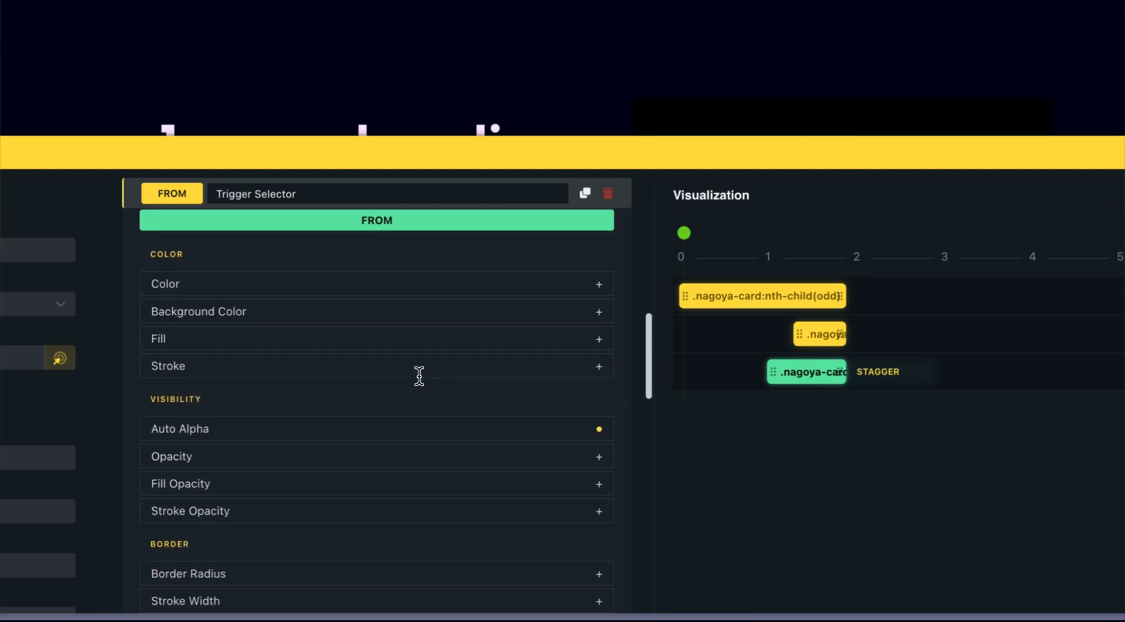
pyautogui.click(417, 423)
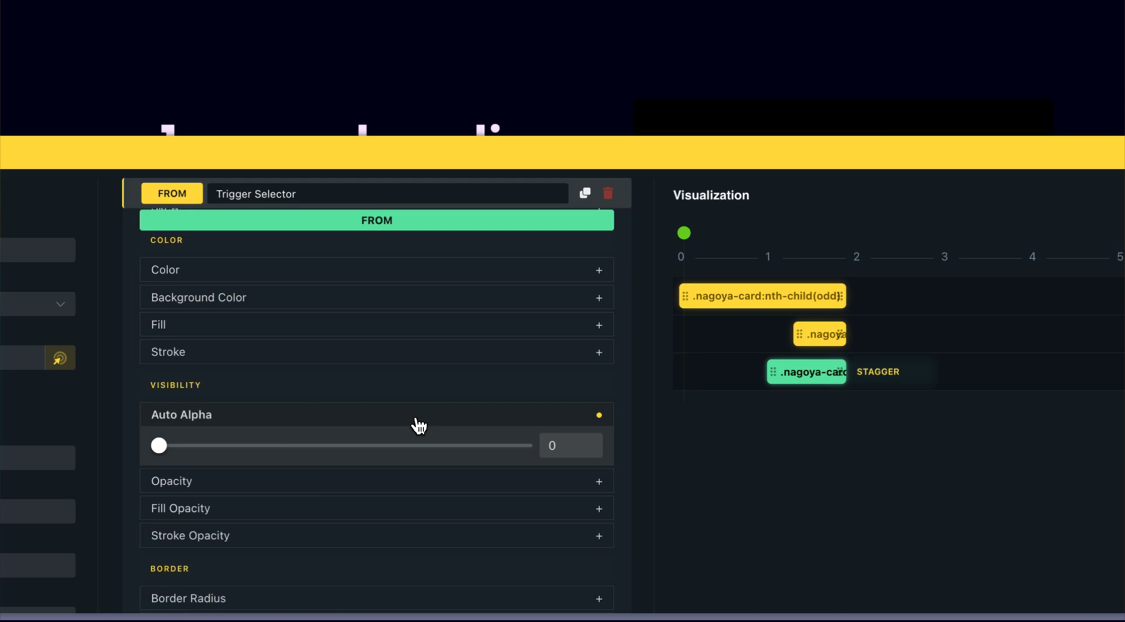
pyautogui.click(408, 422)
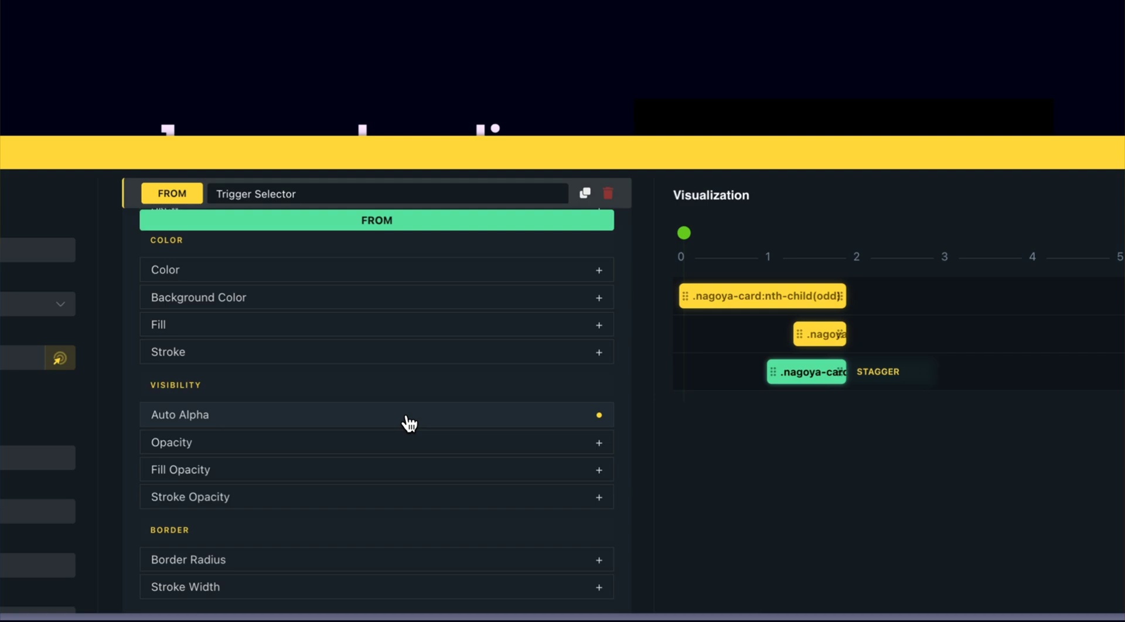
# - Review the Odd text animation's duration, delay, ease and custom position, along with its SplitText and stagger settings
pyautogui.scroll(-7, 409, 423)
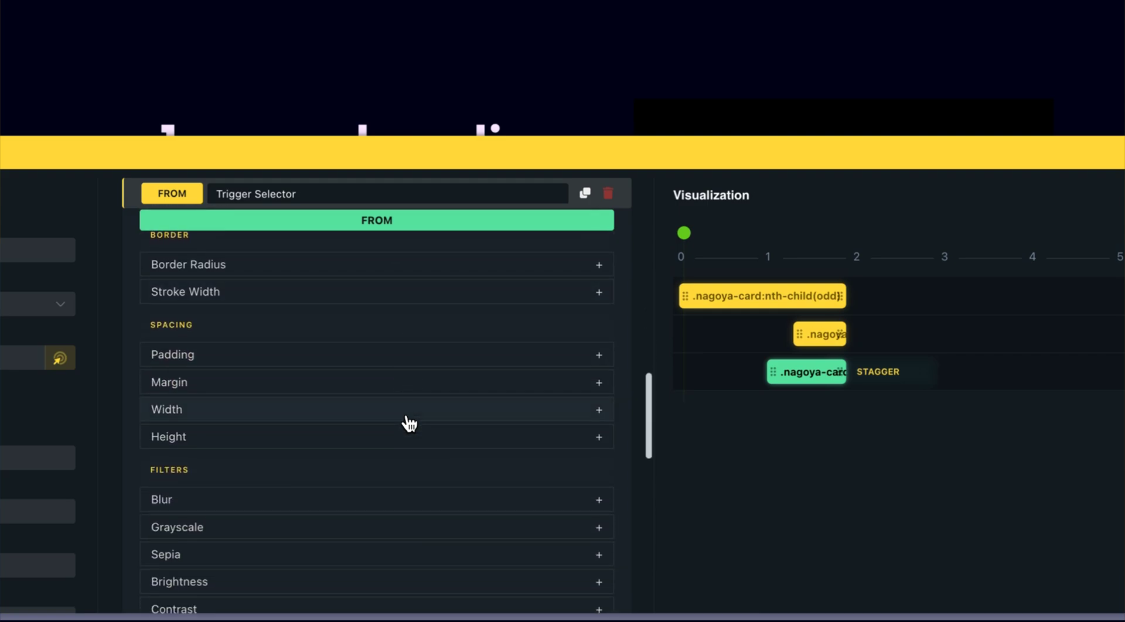
pyautogui.scroll(-6, 409, 423)
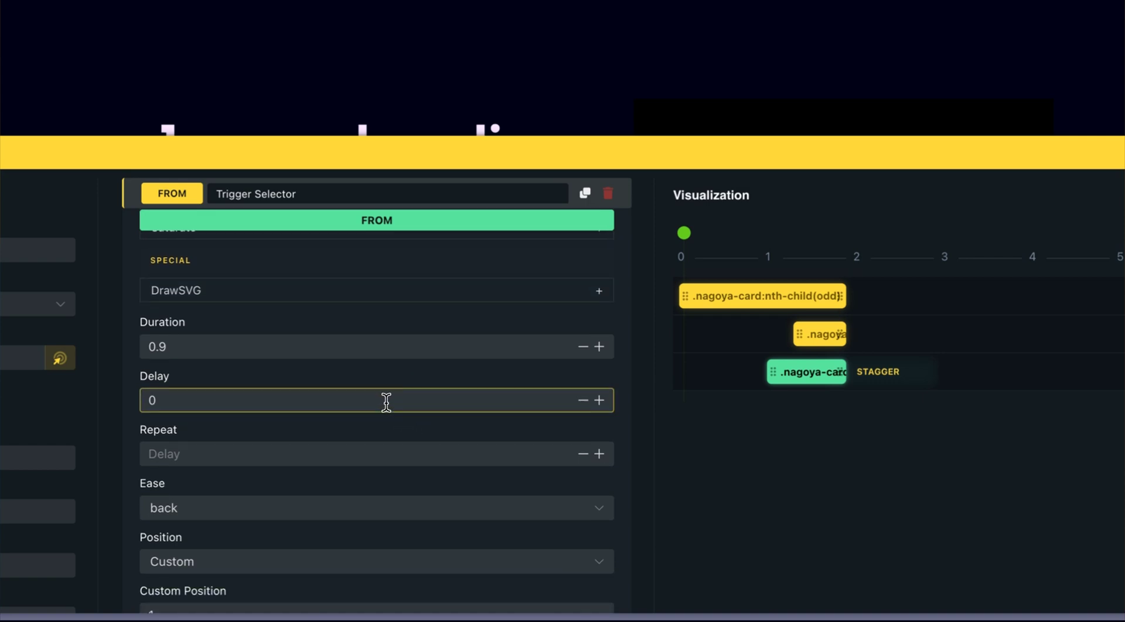
pyautogui.scroll(-5, 374, 397)
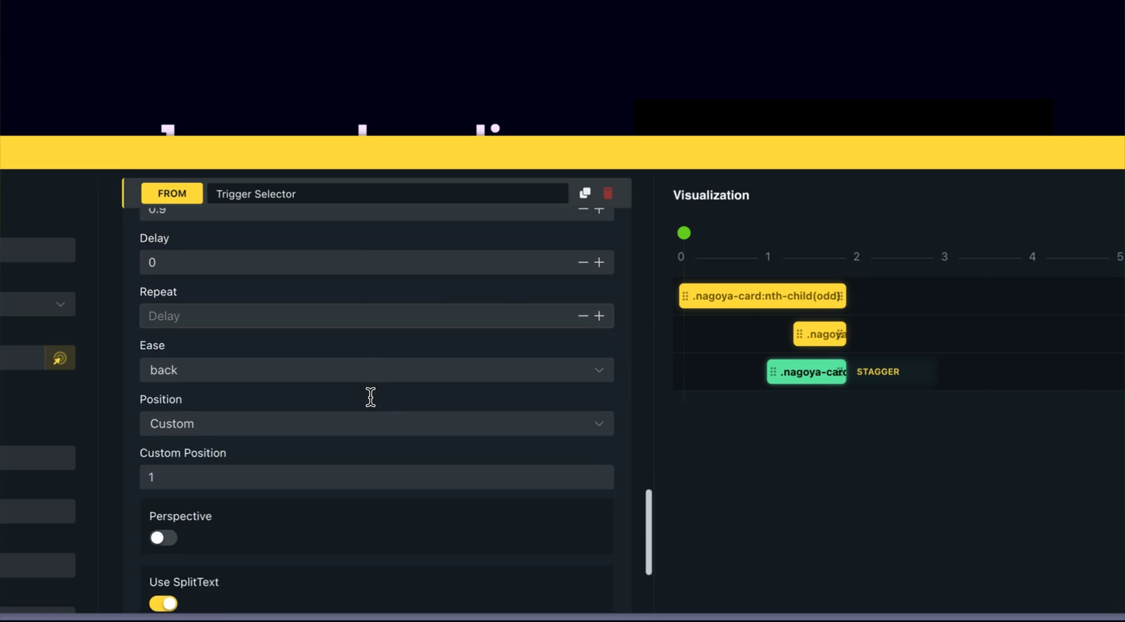
pyautogui.scroll(-3, 370, 397)
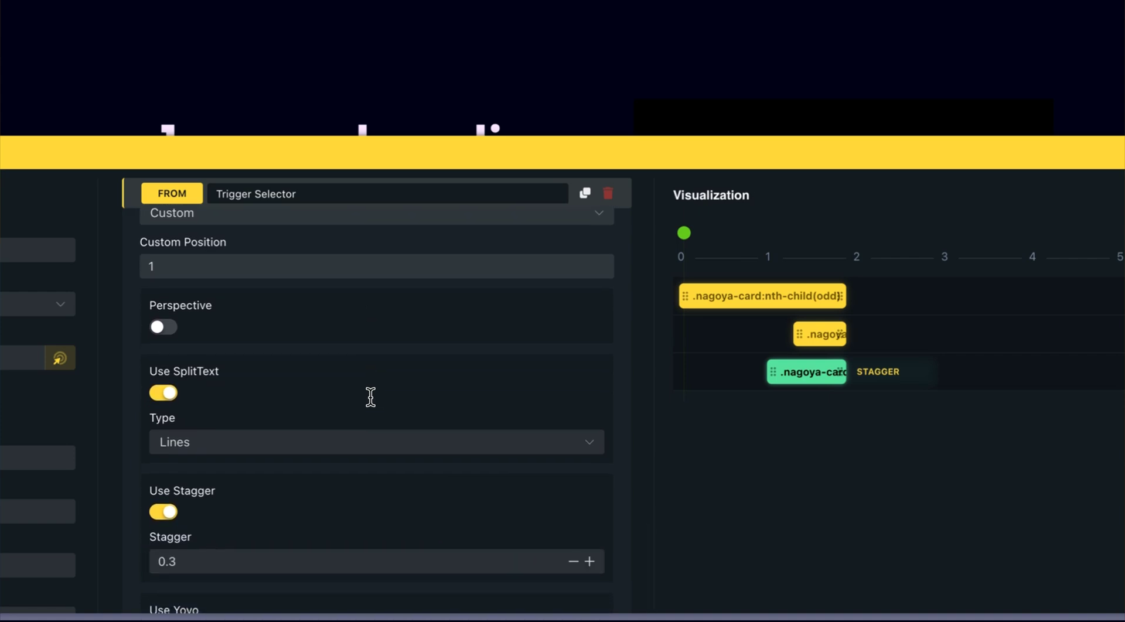
pyautogui.scroll(-3, 373, 408)
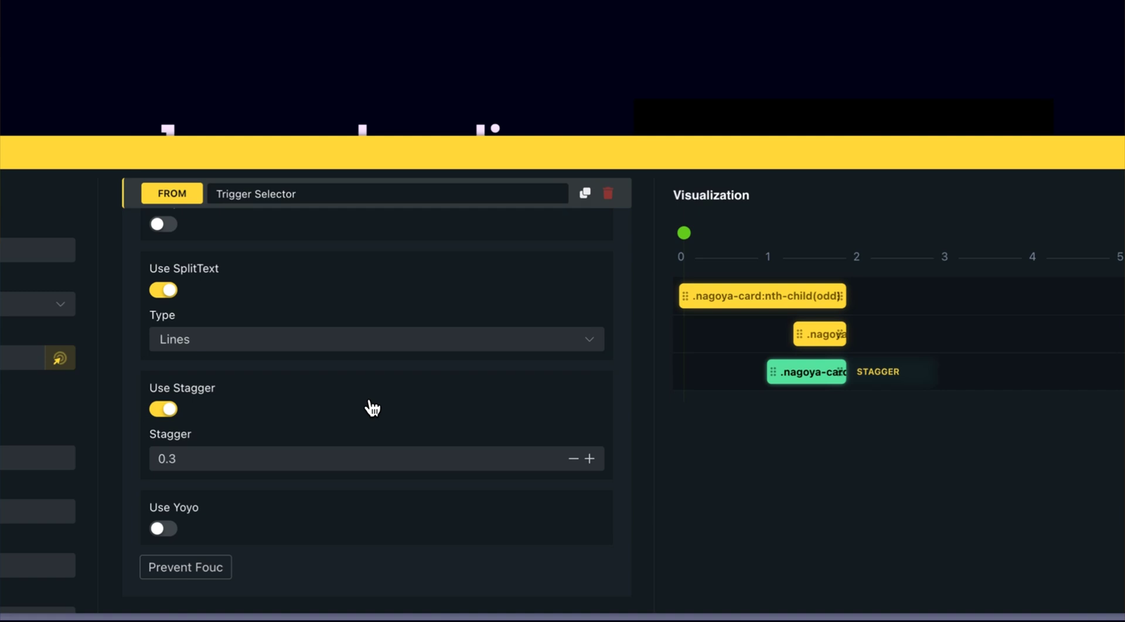
pyautogui.scroll(-1, 372, 408)
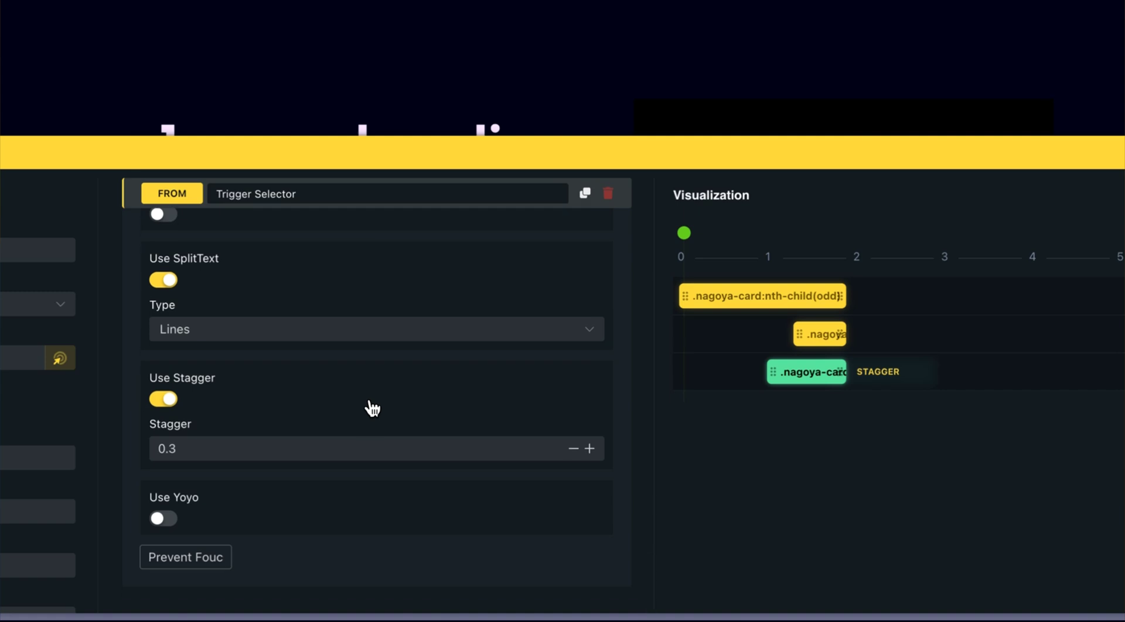
pyautogui.scroll(10, 373, 408)
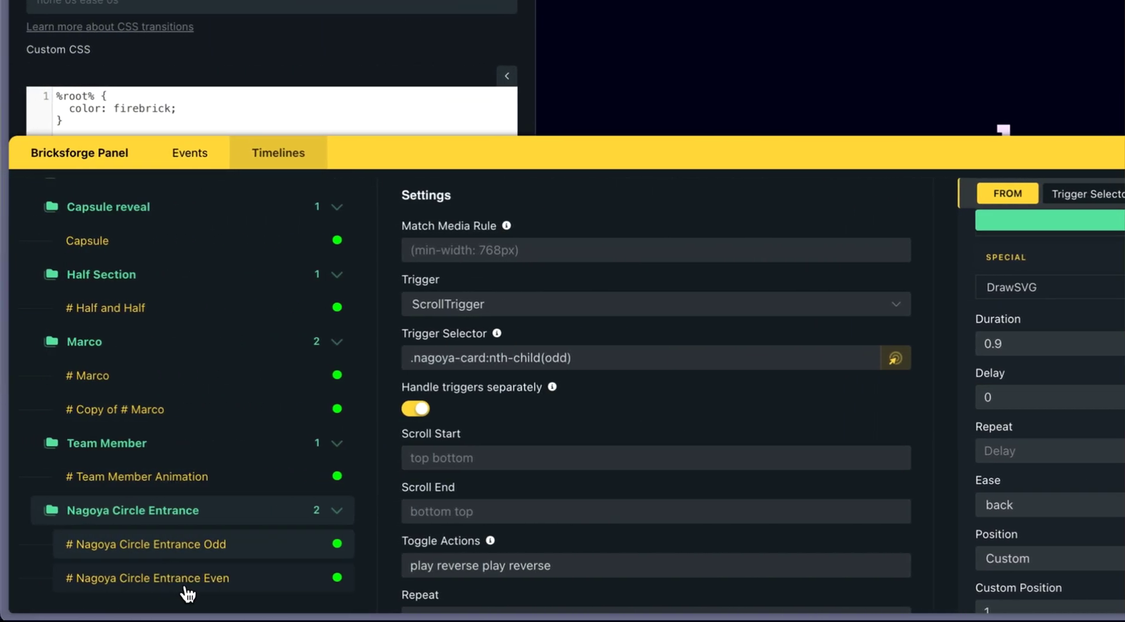
# - Switch to the Nagoya Circle Entrance Even timeline and examine the From translate values of its first picture wrapper animation
pyautogui.click(189, 581)
pyautogui.scroll(10, 293, 328)
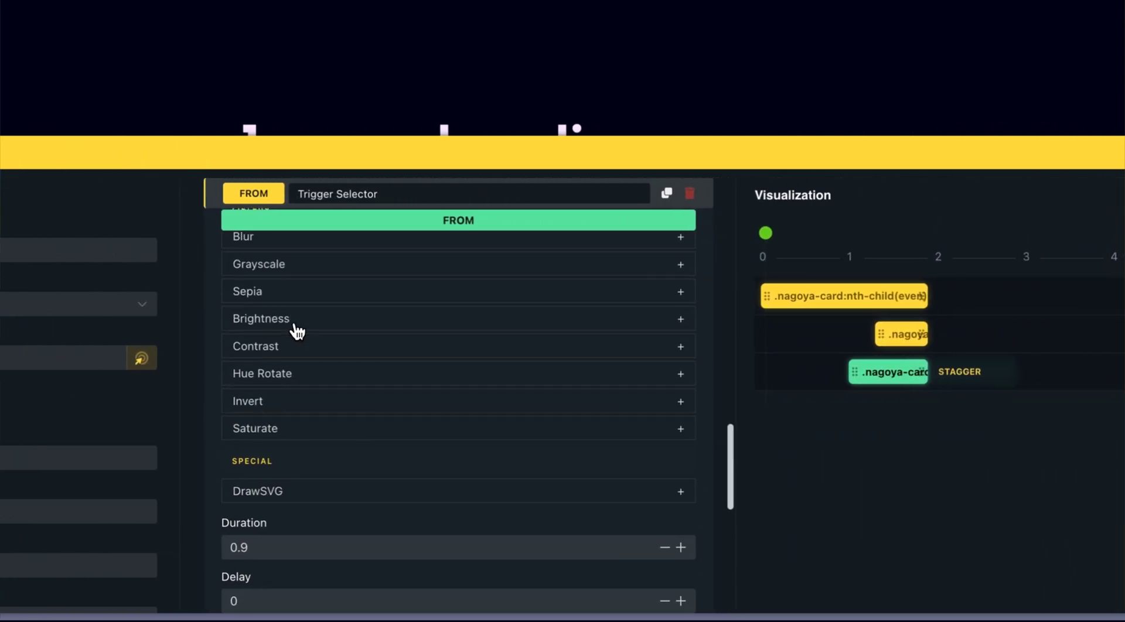
pyautogui.scroll(10, 291, 332)
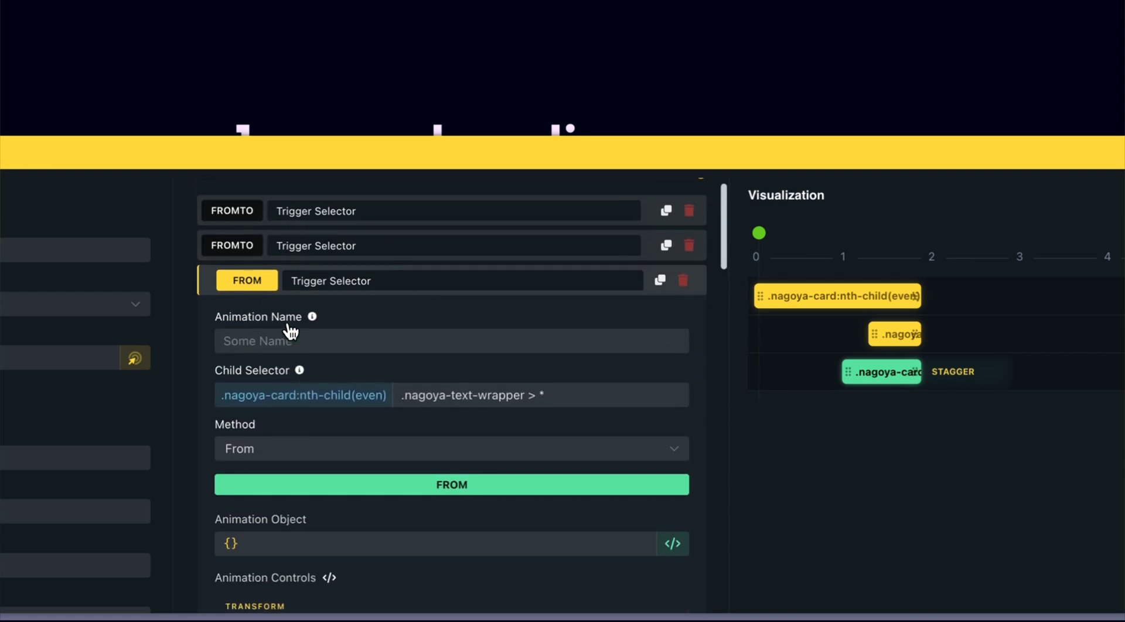
pyautogui.click(346, 232)
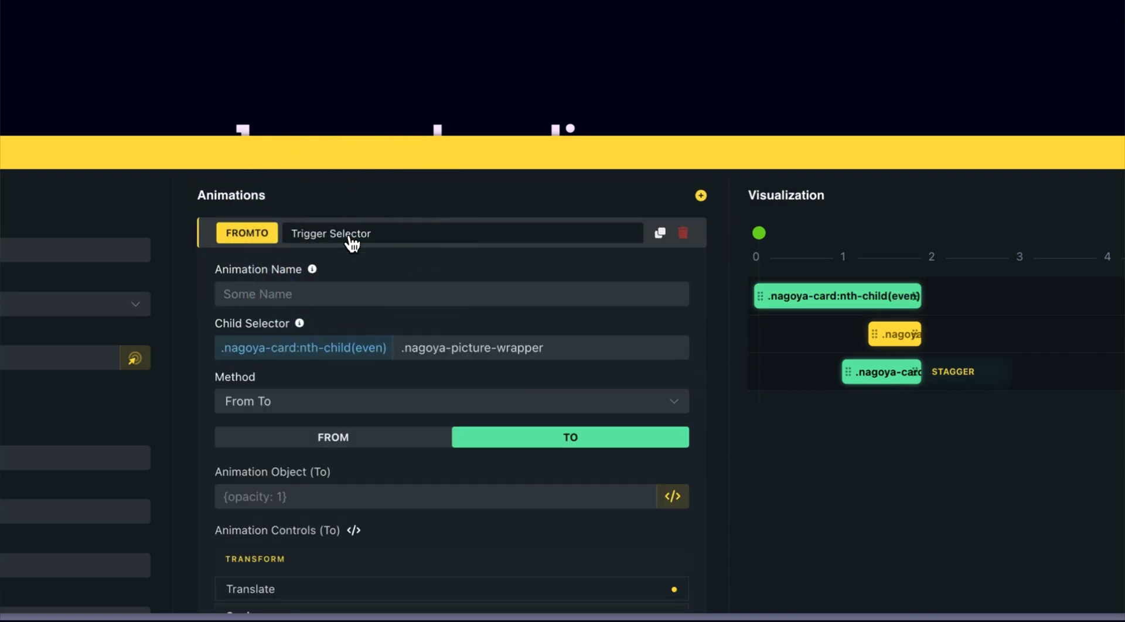
pyautogui.scroll(-5, 384, 432)
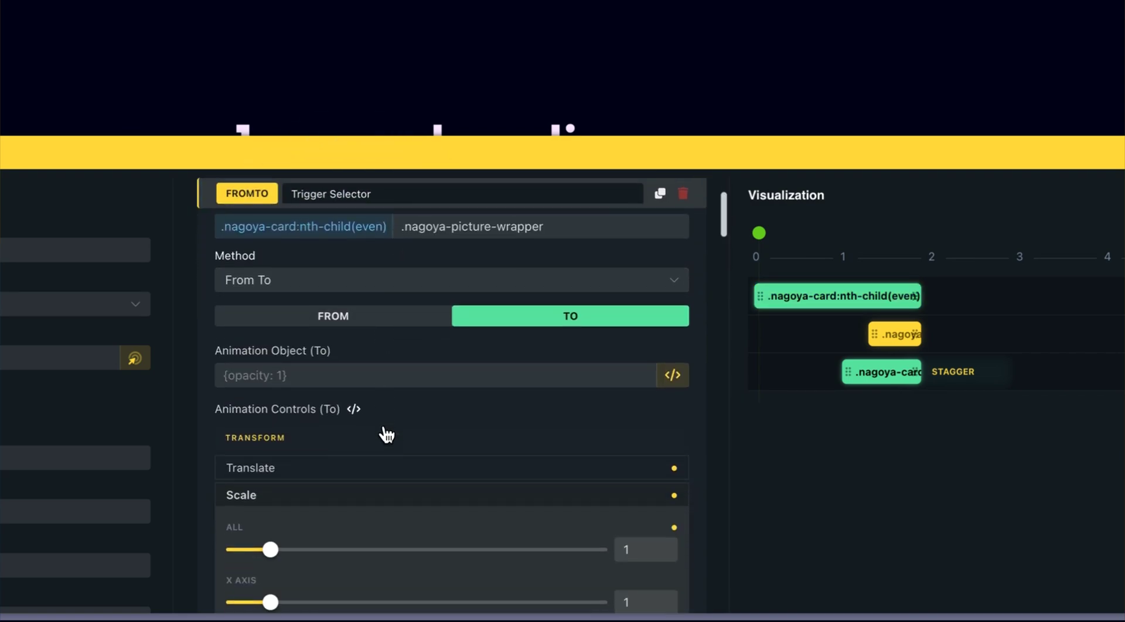
pyautogui.scroll(3, 383, 418)
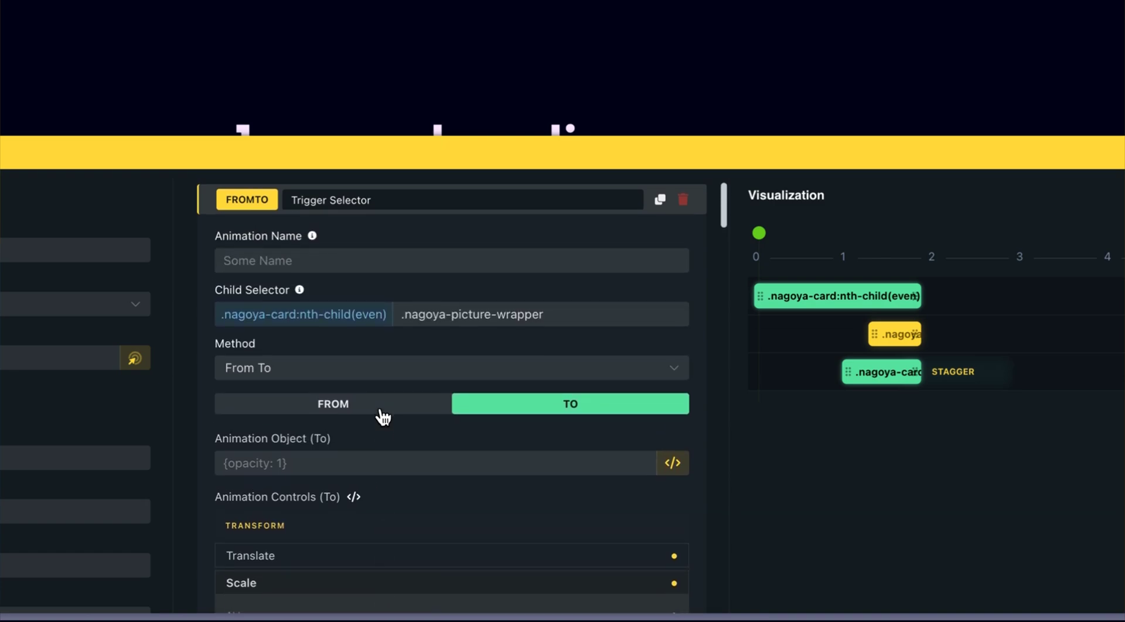
pyautogui.click(369, 407)
pyautogui.scroll(-4, 387, 445)
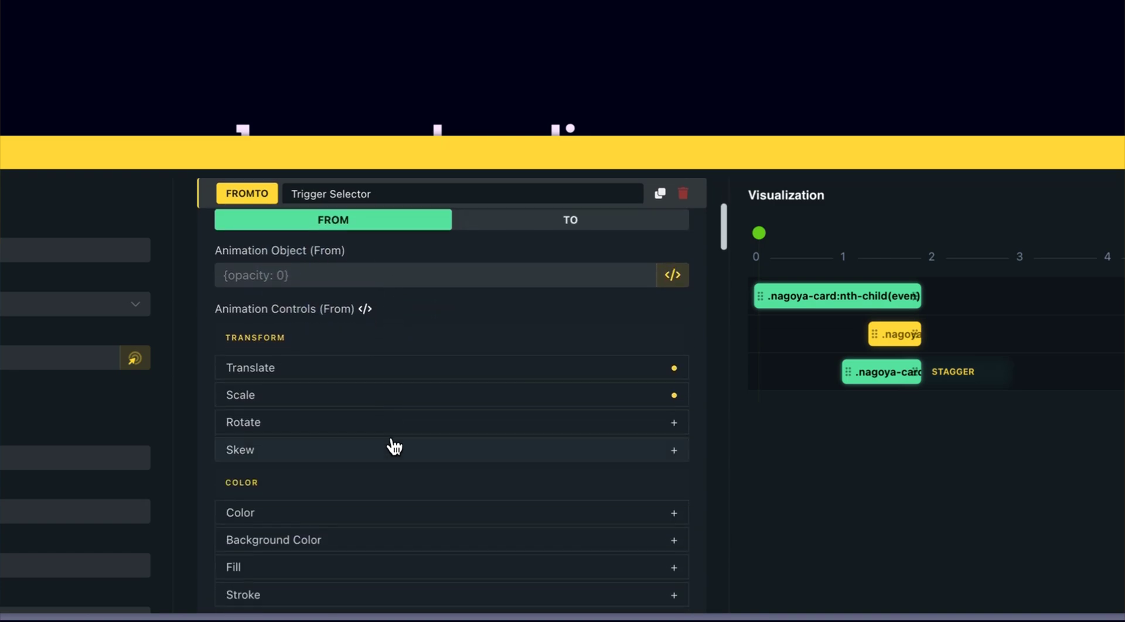
pyautogui.click(461, 328)
pyautogui.click(394, 371)
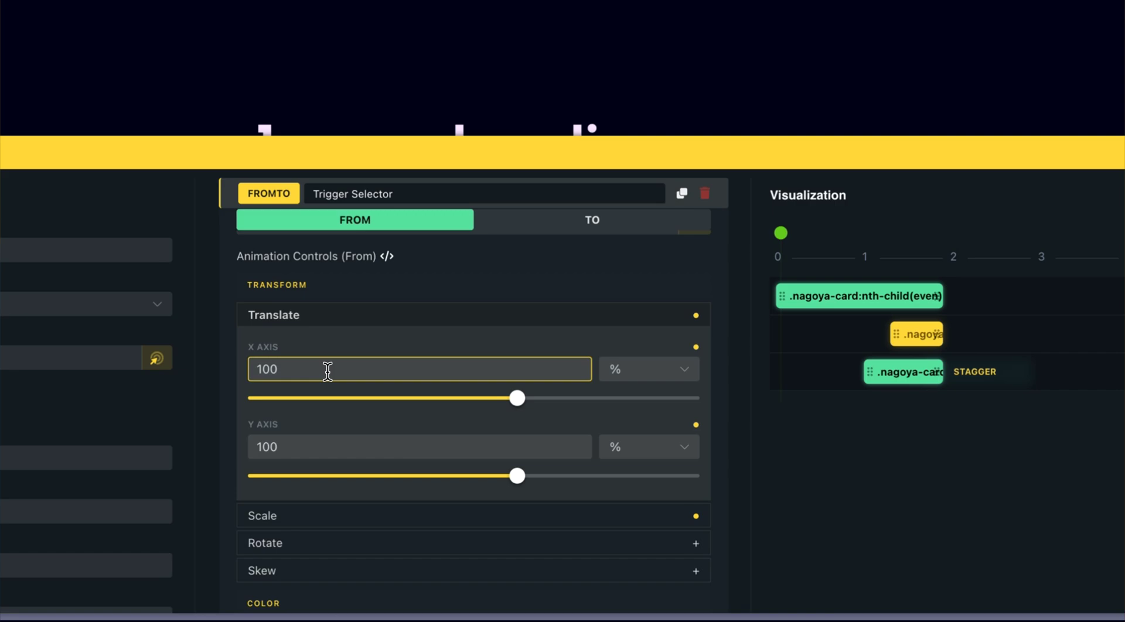
pyautogui.scroll(4, 339, 301)
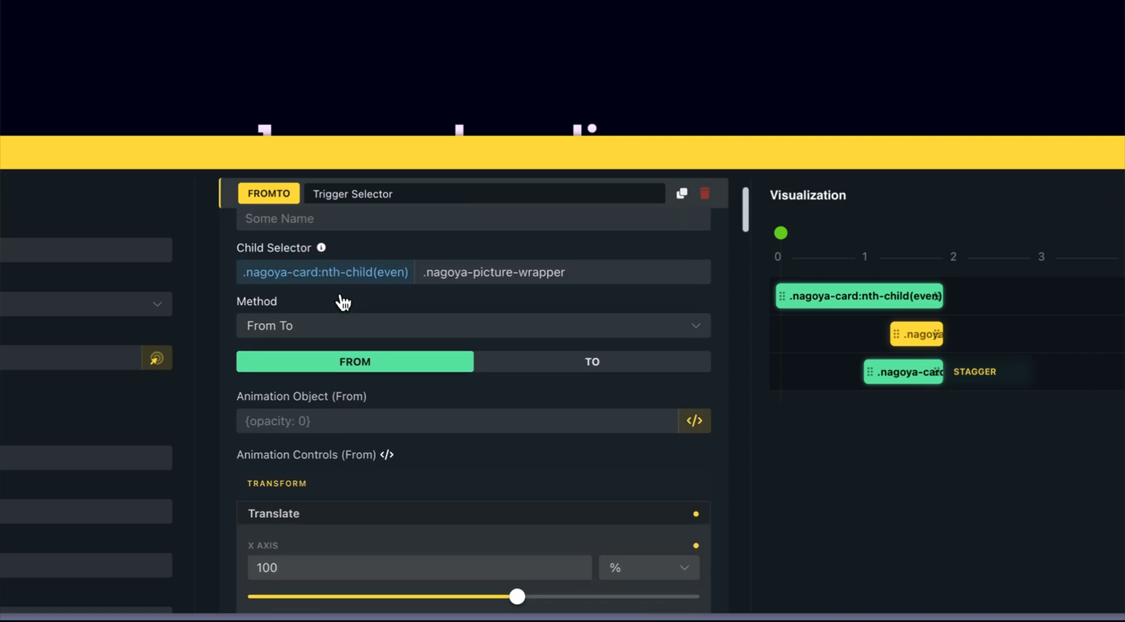
pyautogui.scroll(2, 339, 299)
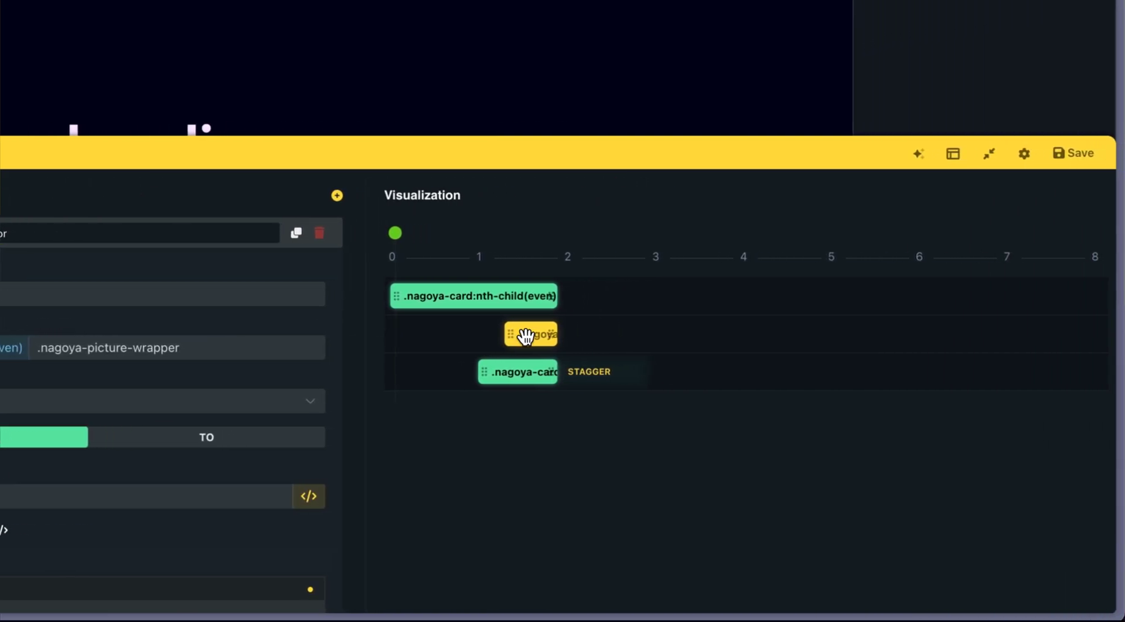
# - Check the Even timeline's second picture animation and its text animation's starting translate values
pyautogui.click(525, 335)
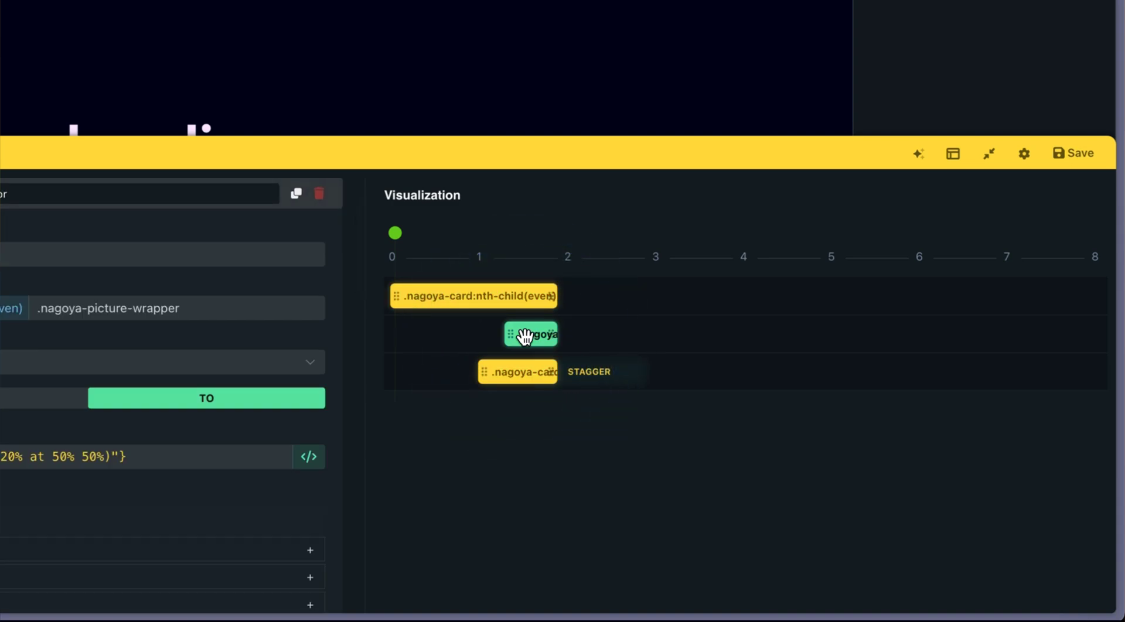
pyautogui.click(516, 374)
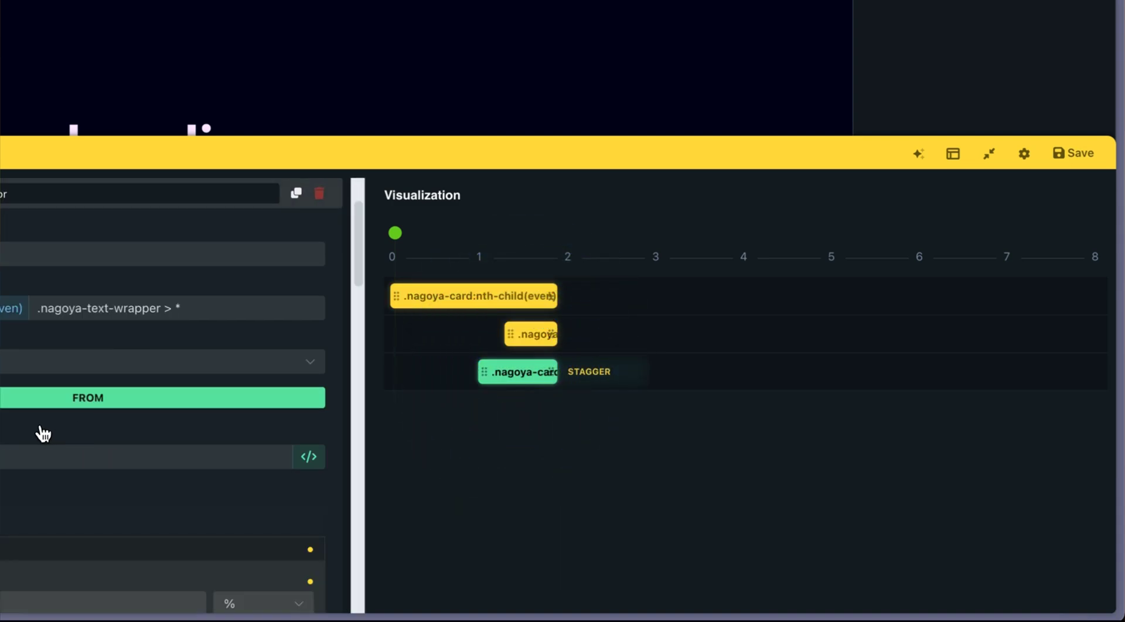
pyautogui.scroll(-5, 43, 434)
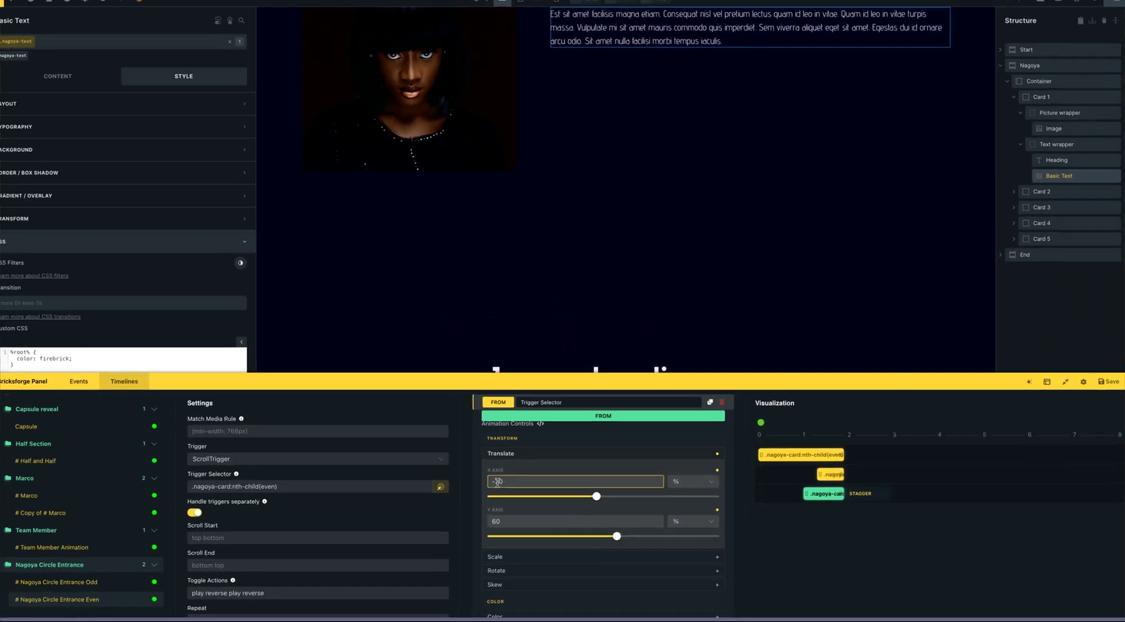